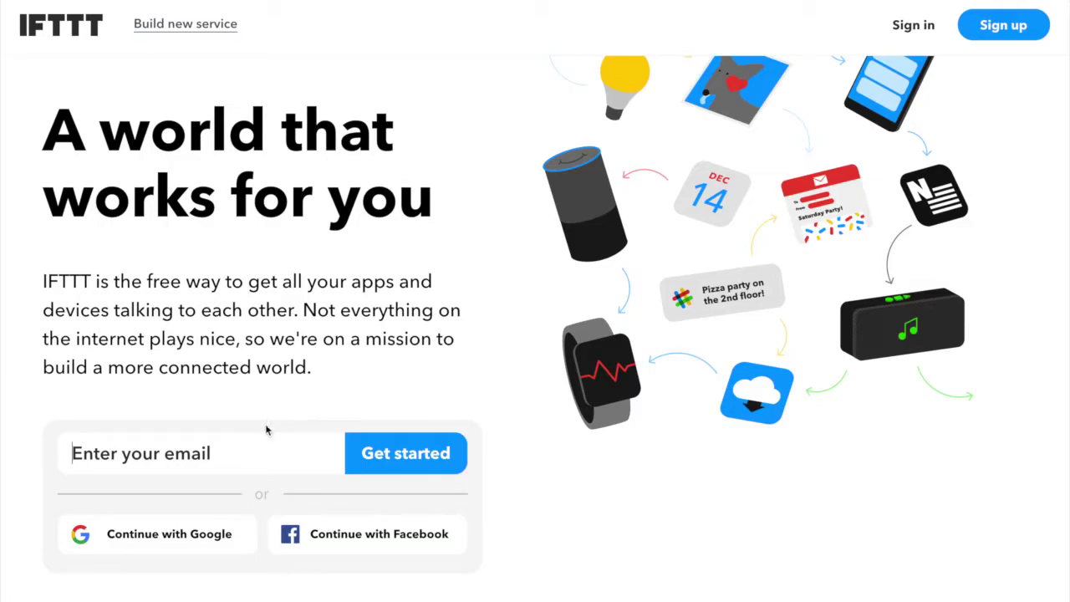
# Enter the sign-up email address and submit it with Get started.
pyautogui.click(205, 464)
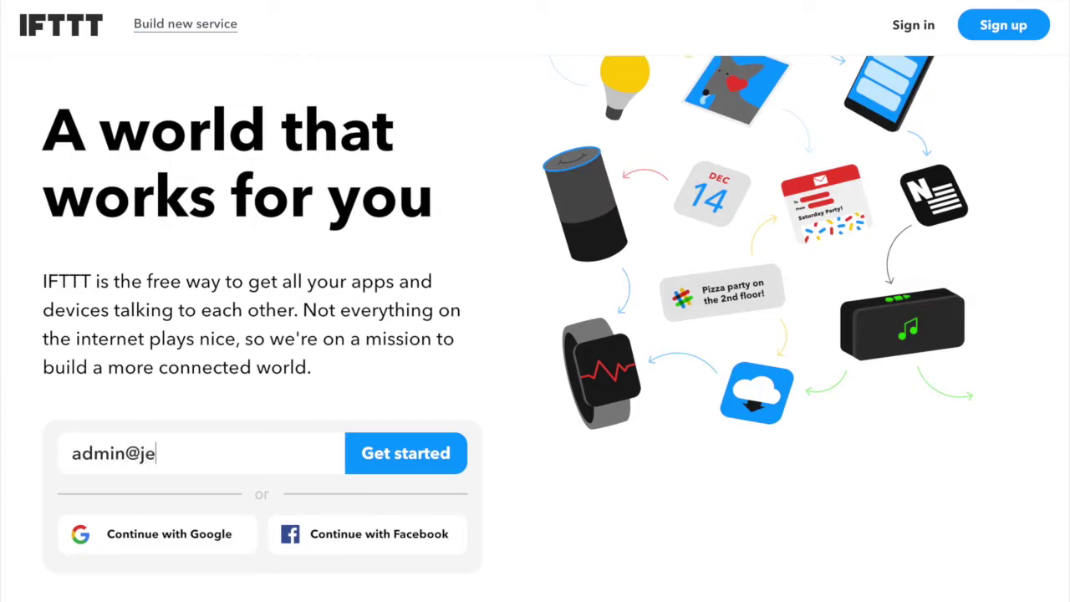
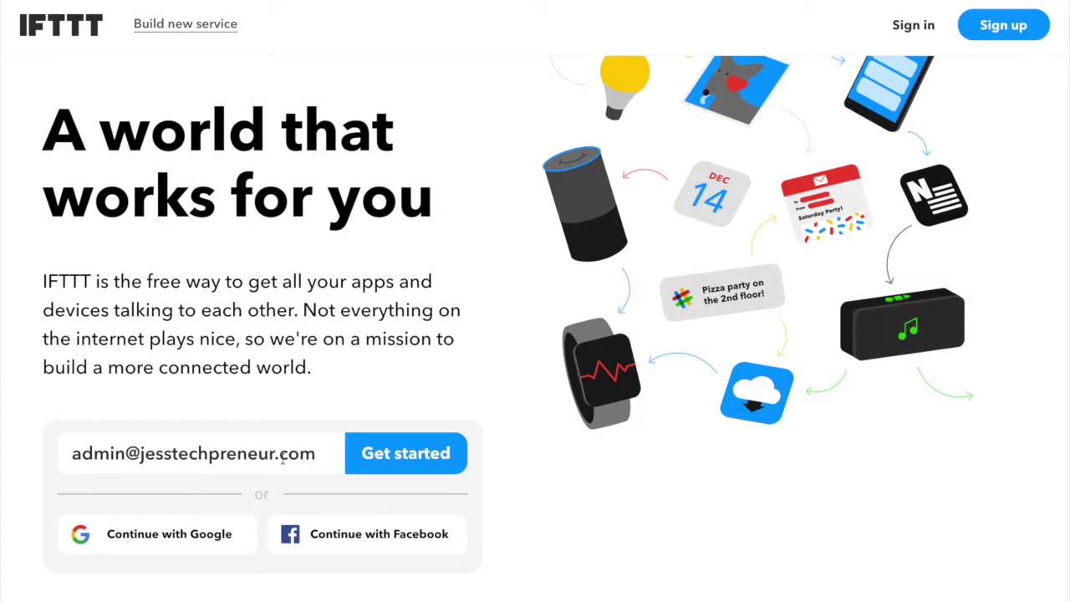
pyautogui.click(425, 458)
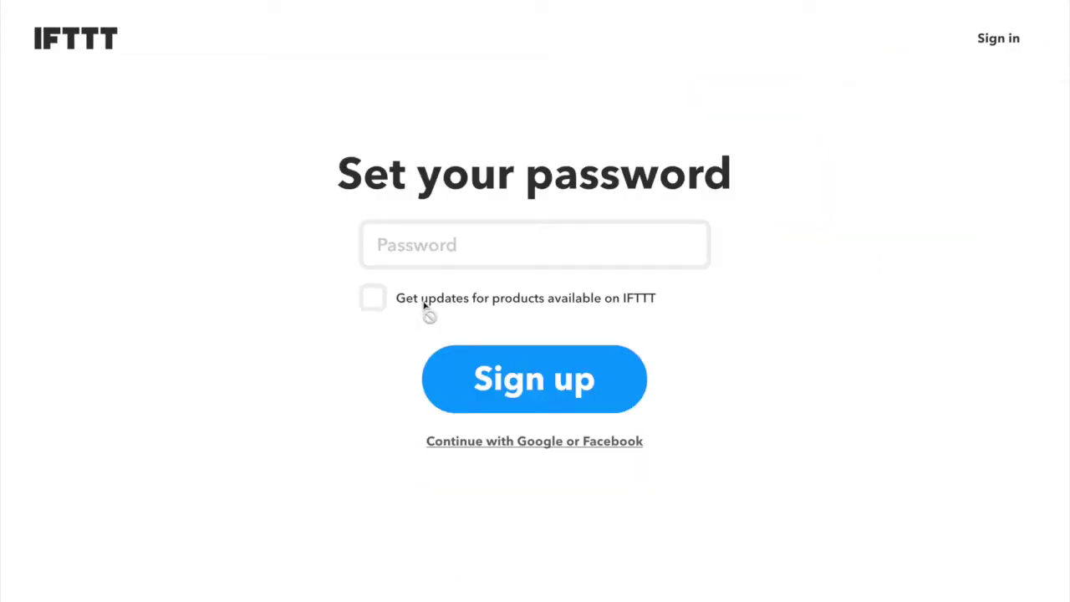
# Set the account password, opt in to product updates, and sign up.
pyautogui.click(452, 238)
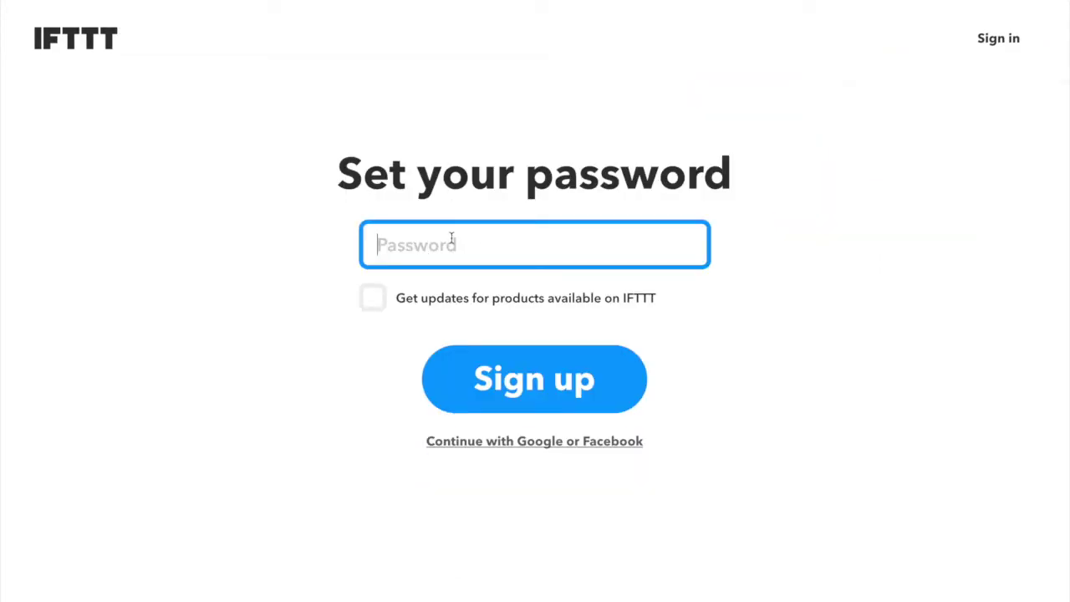
pyautogui.write('•••••••••••')
pyautogui.click(374, 300)
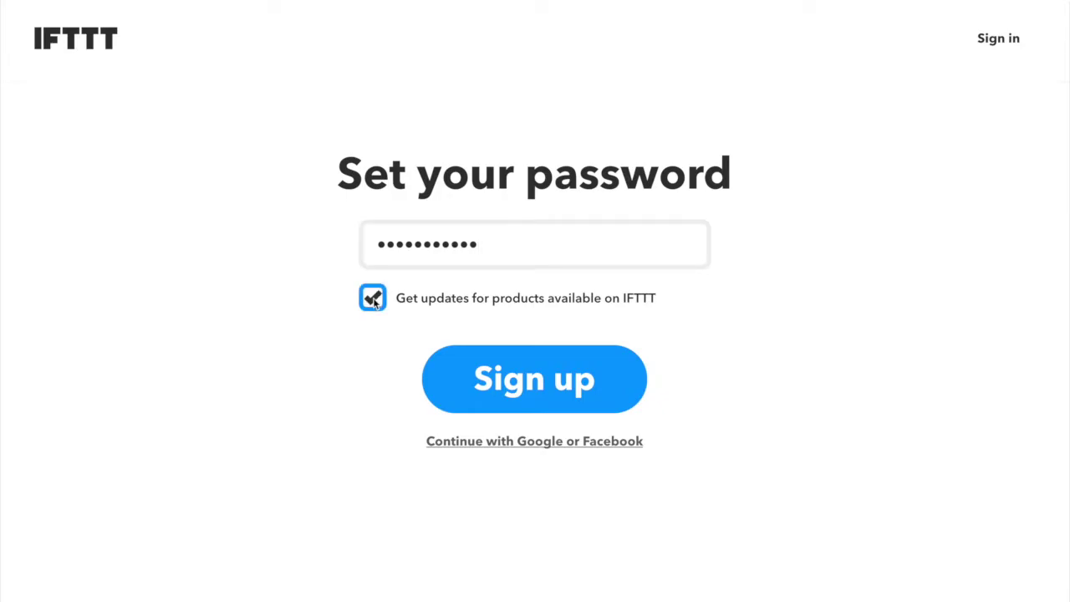
pyautogui.click(375, 304)
pyautogui.click(375, 303)
pyautogui.click(477, 376)
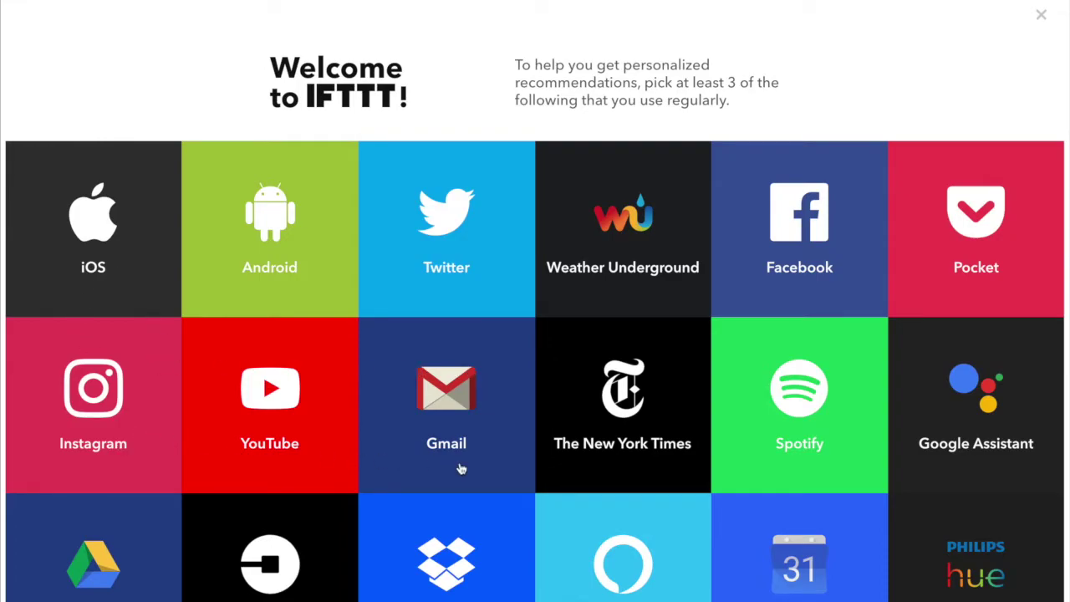
# Select Spotify, Google Calendar, Dropbox, Google Drive and Instagram as used services.
pyautogui.scroll(-1, 460, 469)
pyautogui.scroll(-2, 461, 468)
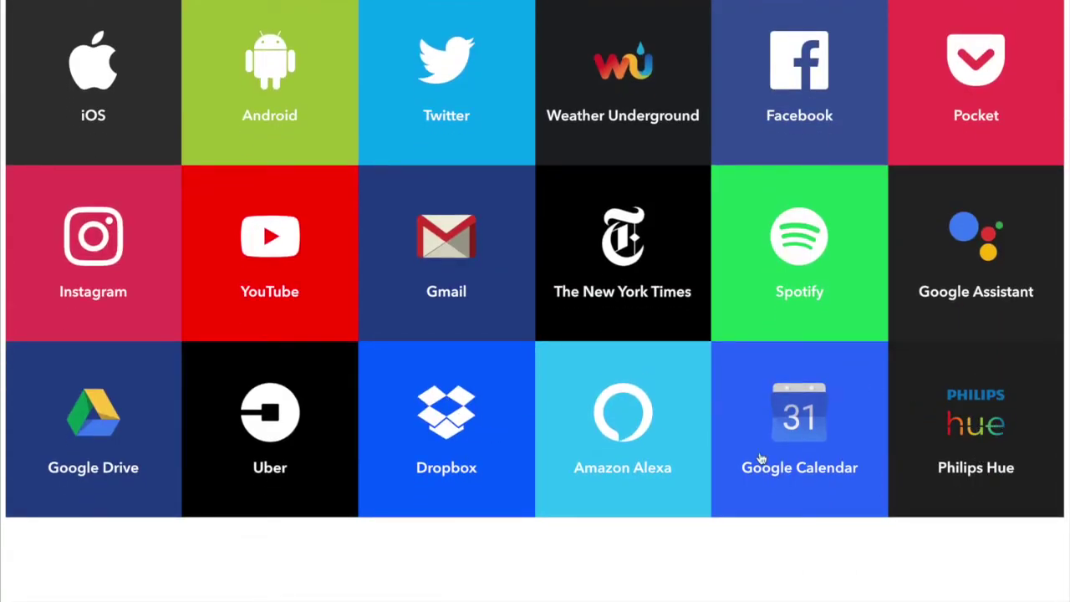
pyautogui.scroll(2, 745, 471)
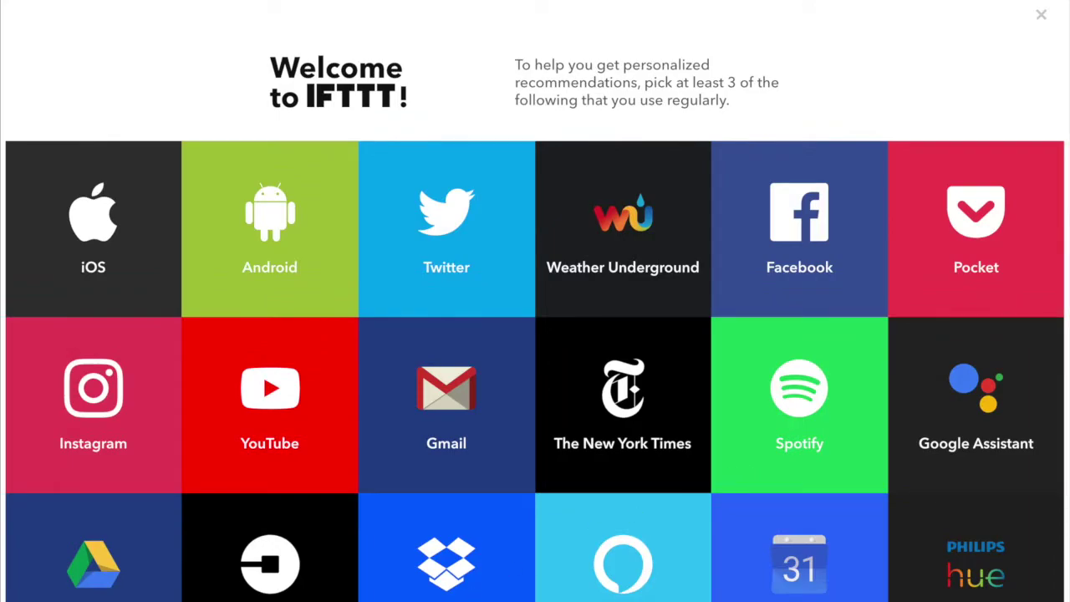
pyautogui.click(798, 428)
pyautogui.click(798, 569)
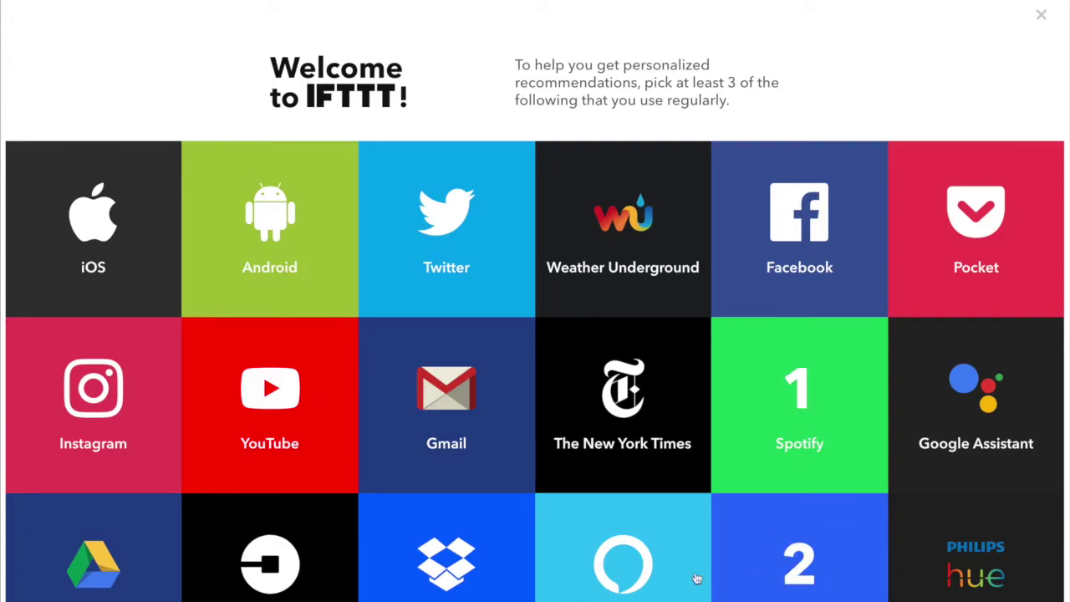
pyautogui.click(482, 571)
pyautogui.click(141, 568)
pyautogui.click(115, 412)
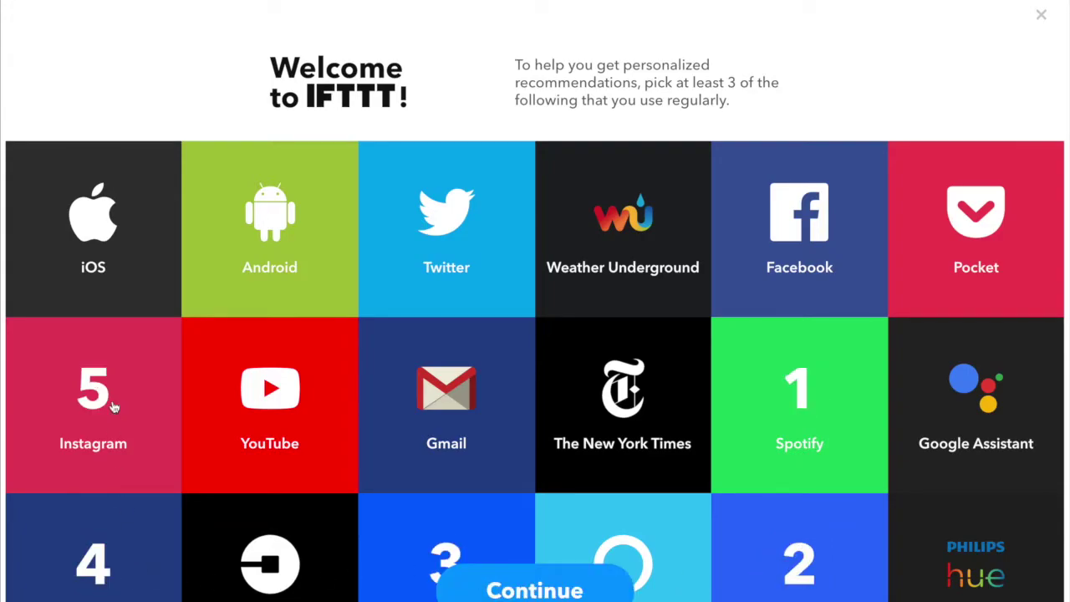
# Add Twitter, iOS, YouTube and Gmail to the chosen services and continue.
pyautogui.click(426, 251)
pyautogui.click(159, 247)
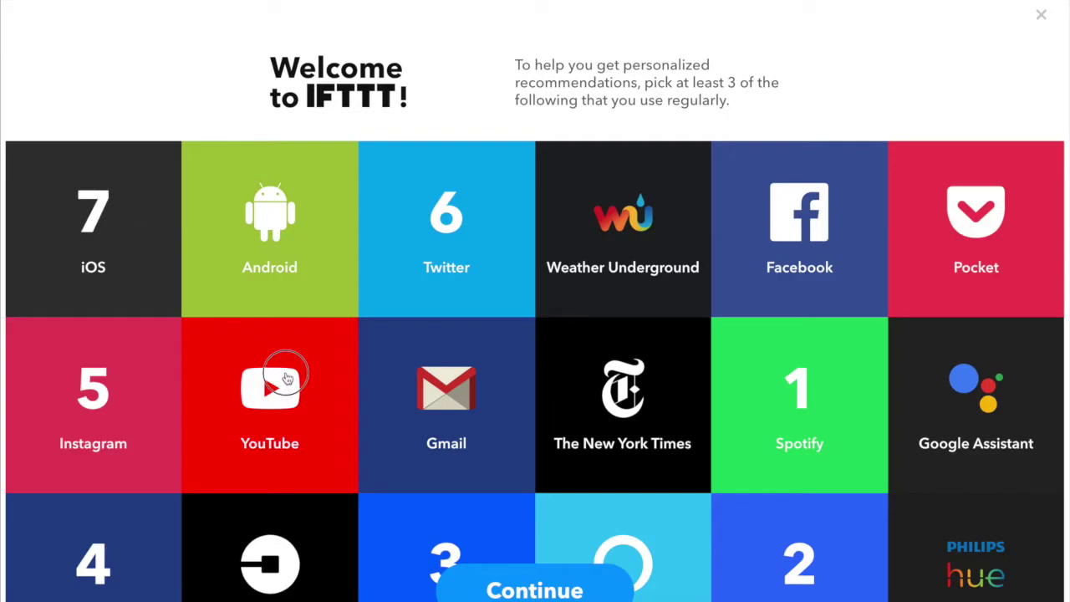
pyautogui.click(284, 376)
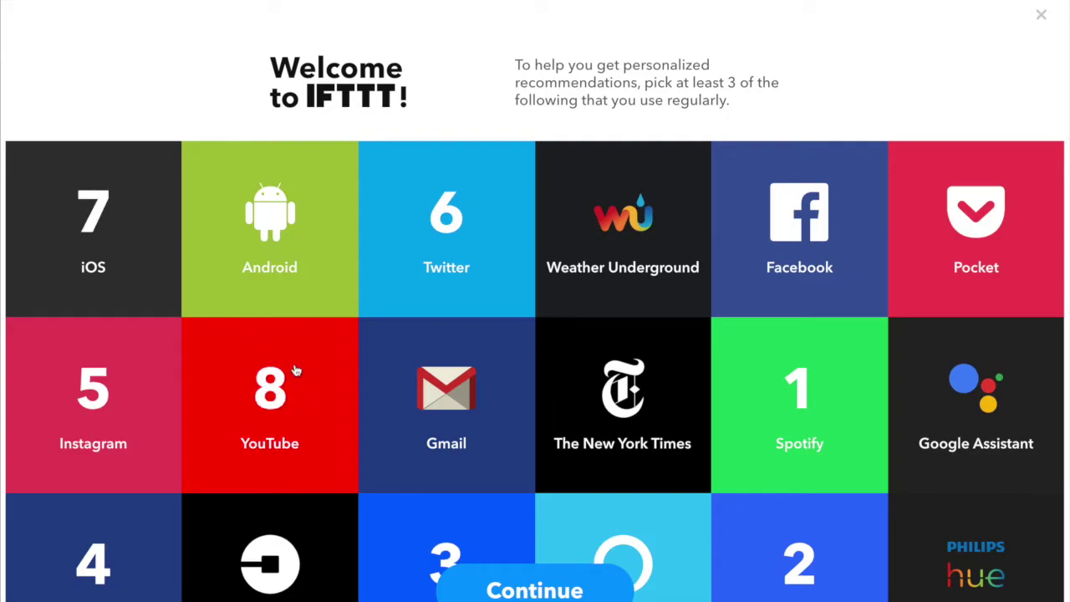
pyautogui.click(465, 468)
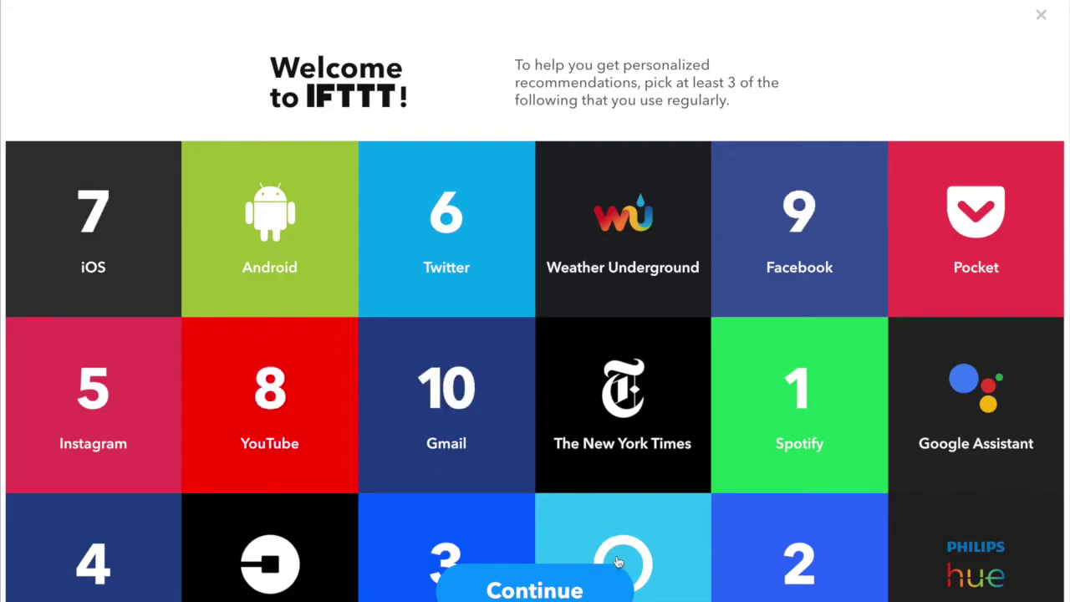
pyautogui.click(575, 595)
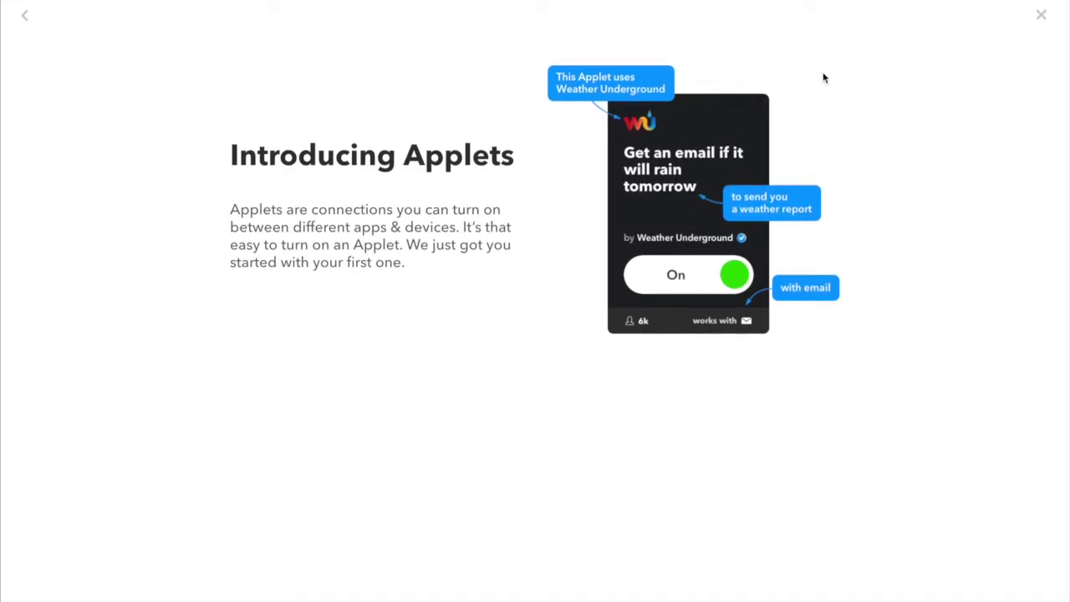
# Close the Introducing Applets panel and start browsing the recommended applets.
pyautogui.click(1042, 18)
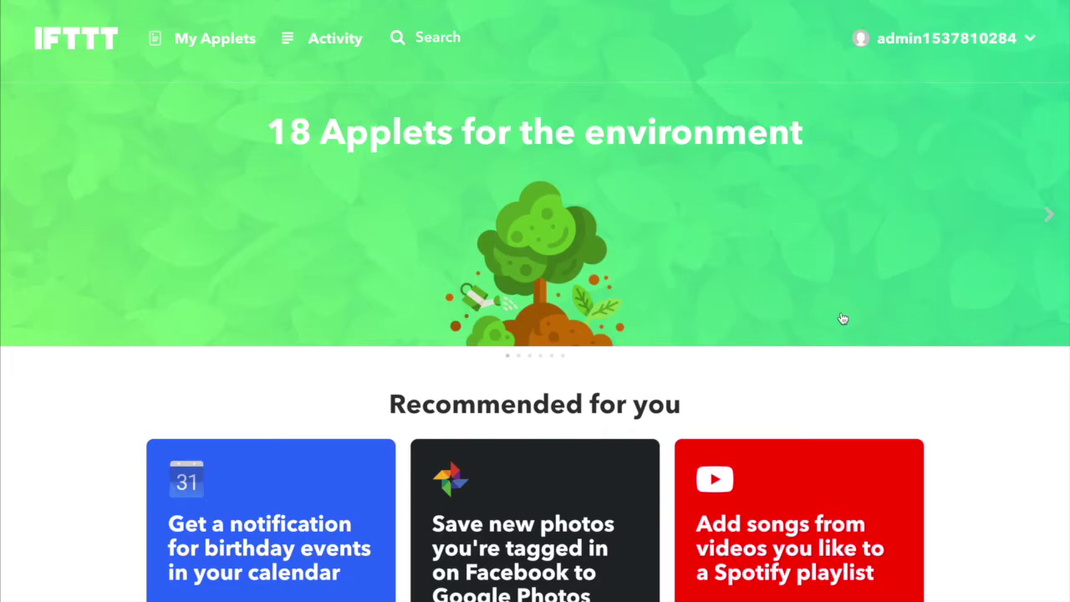
pyautogui.scroll(-9, 842, 319)
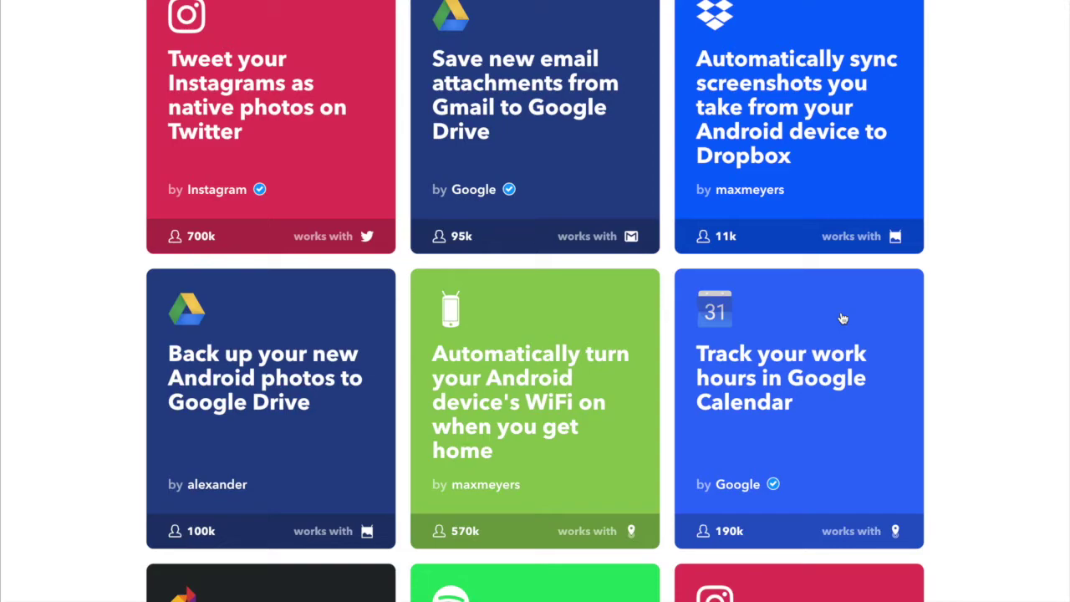
pyautogui.scroll(-5, 842, 318)
pyautogui.click(537, 455)
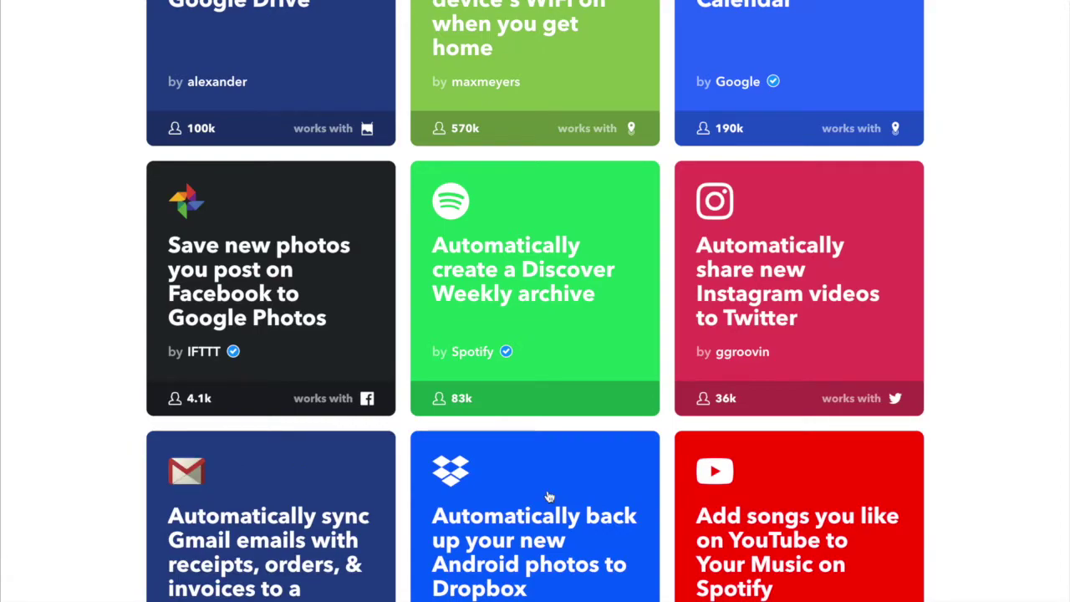
pyautogui.scroll(-3, 548, 496)
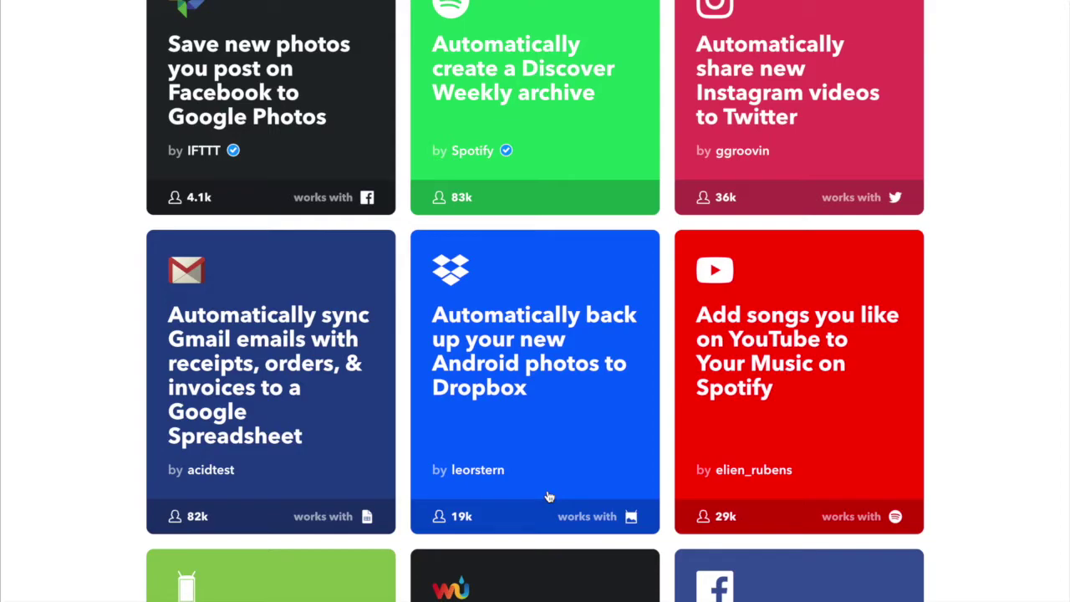
pyautogui.scroll(-3, 547, 497)
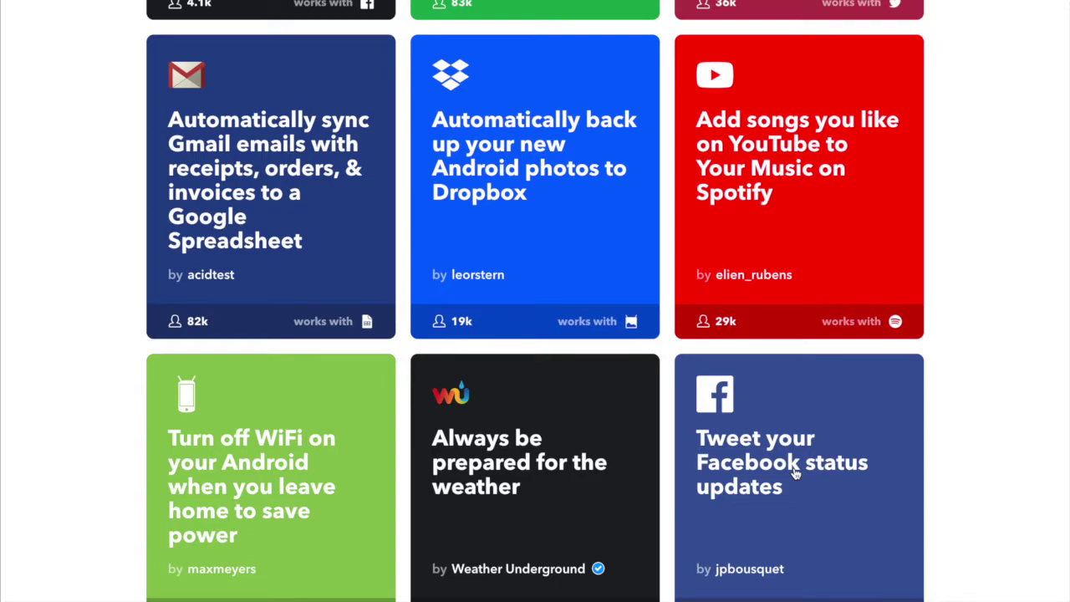
# Scroll through the remaining Recommended for you applet cards and back to the top.
pyautogui.scroll(-3, 795, 473)
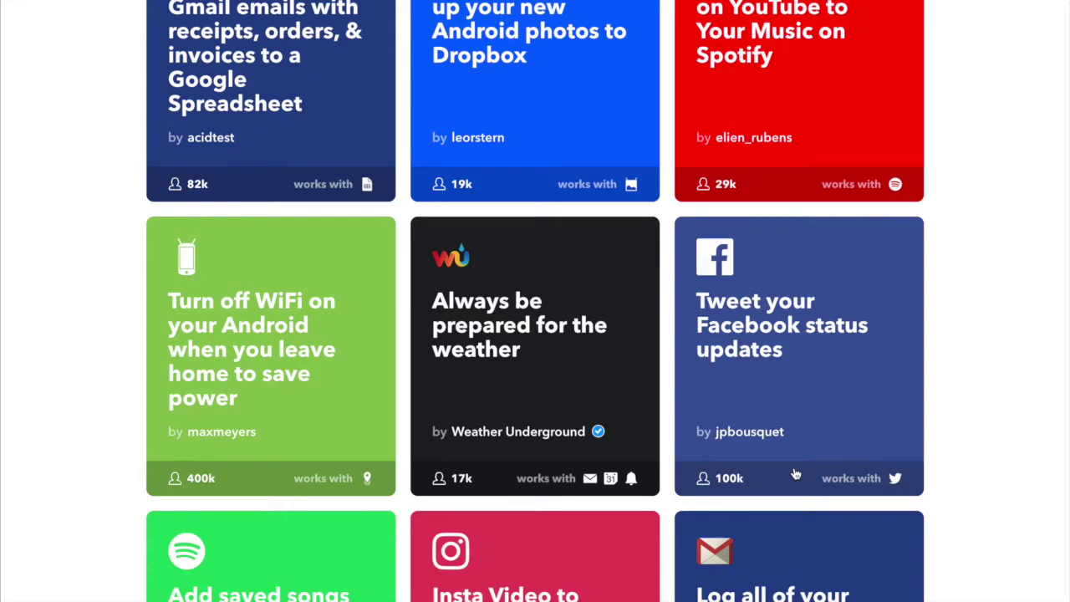
pyautogui.scroll(-5, 795, 473)
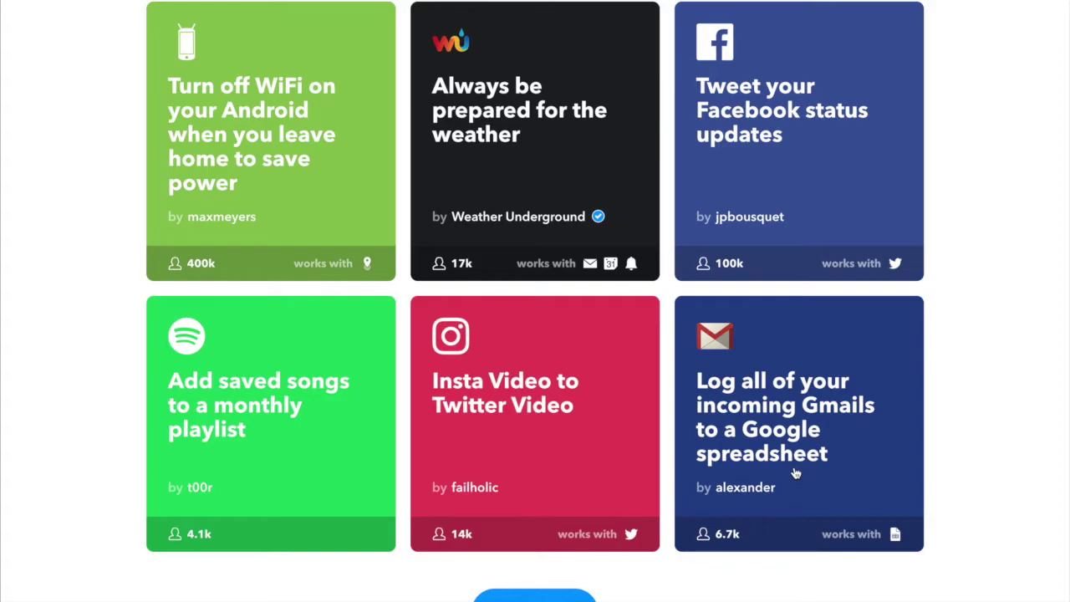
pyautogui.scroll(12, 795, 473)
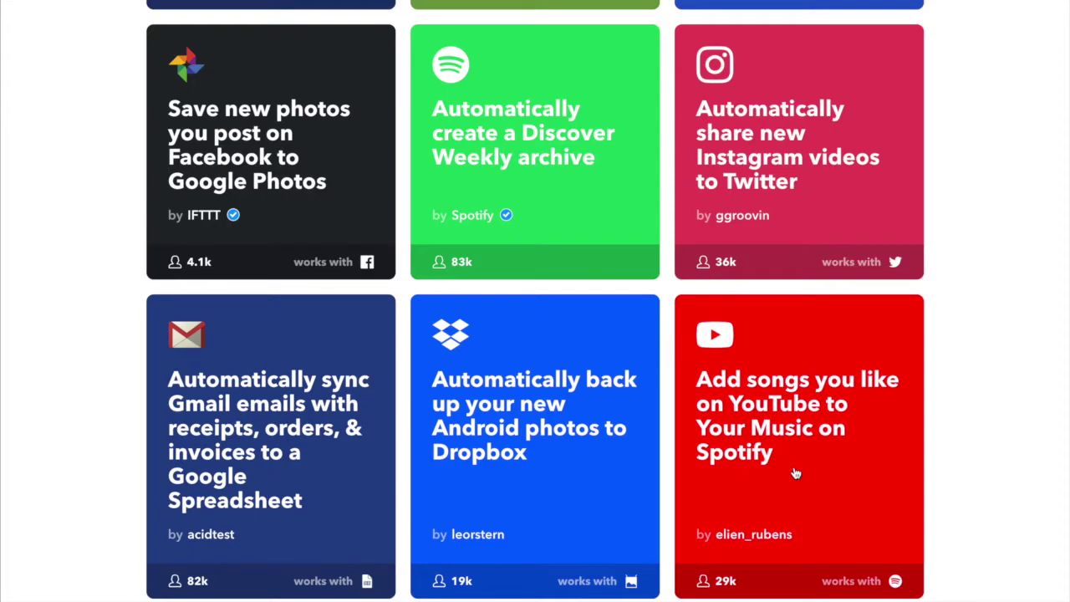
pyautogui.scroll(-15, 795, 473)
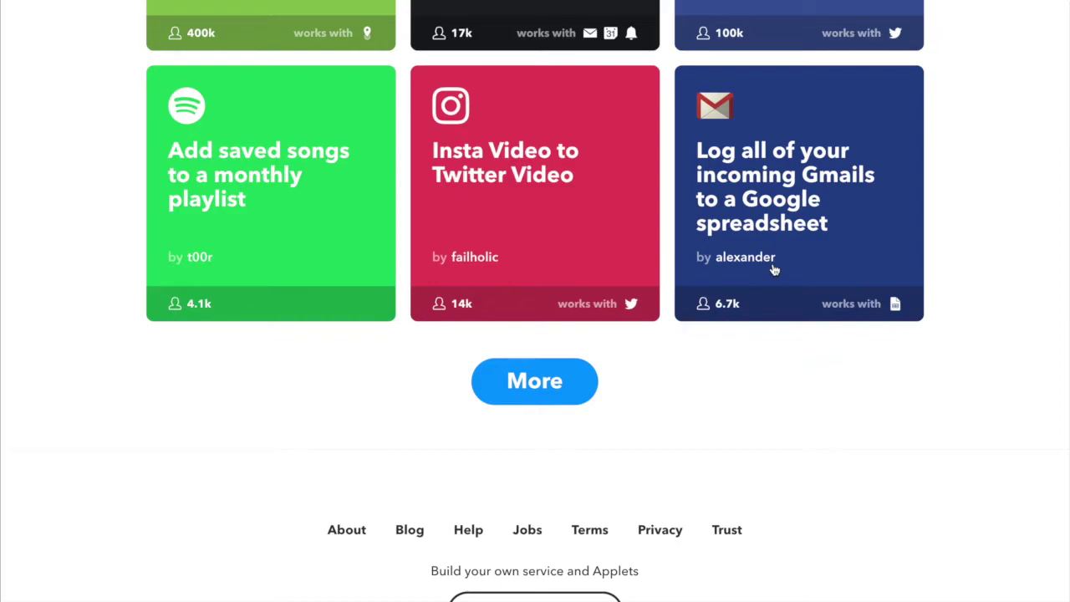
pyautogui.scroll(1, 774, 270)
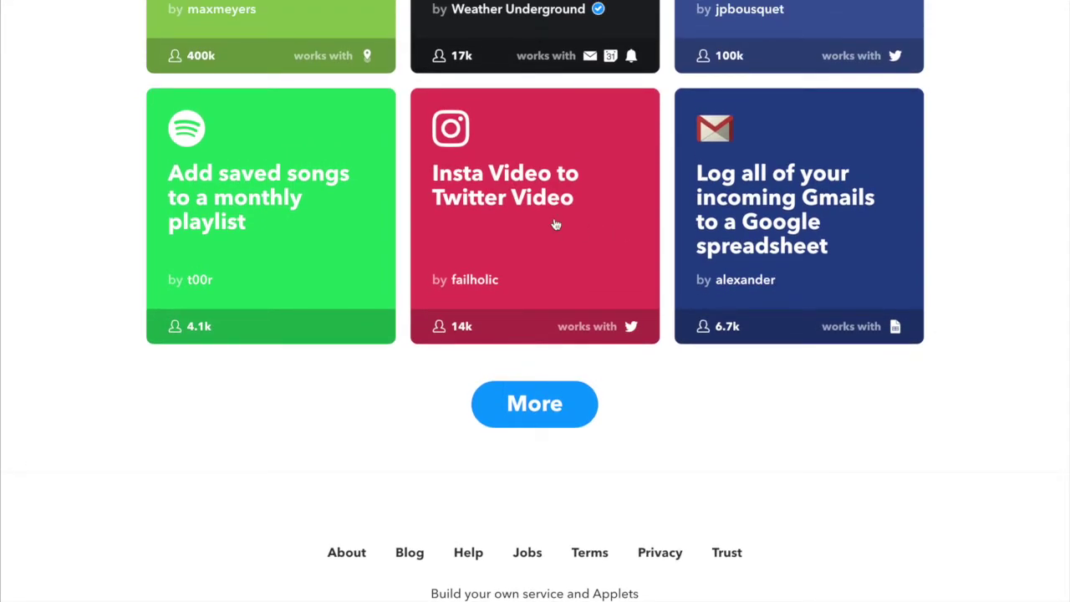
pyautogui.scroll(15, 556, 224)
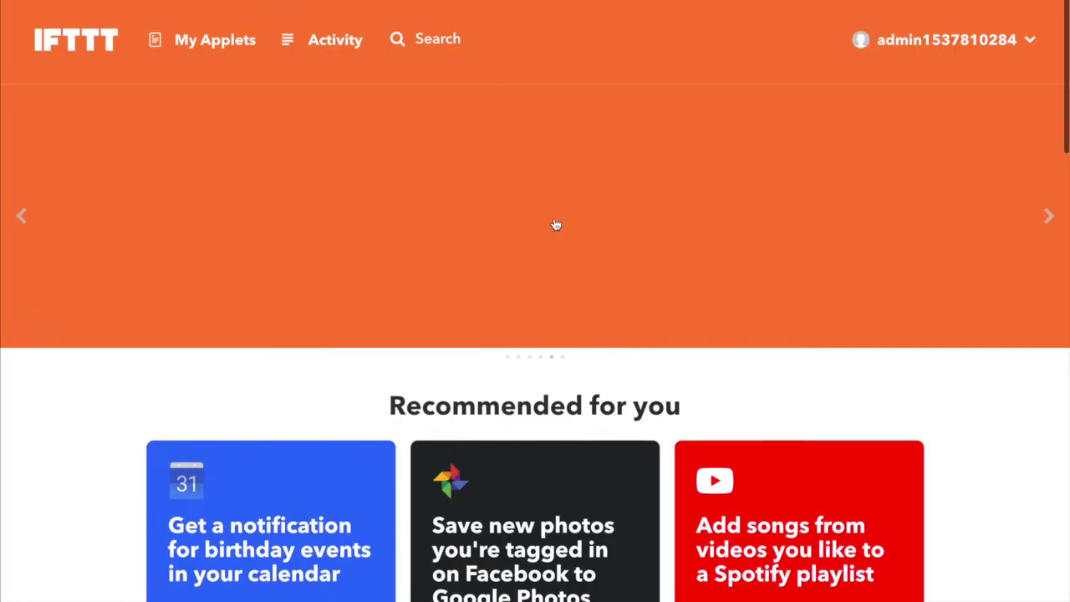
# Scroll down the home page to look over the featured applets, then return up.
pyautogui.scroll(-5, 556, 224)
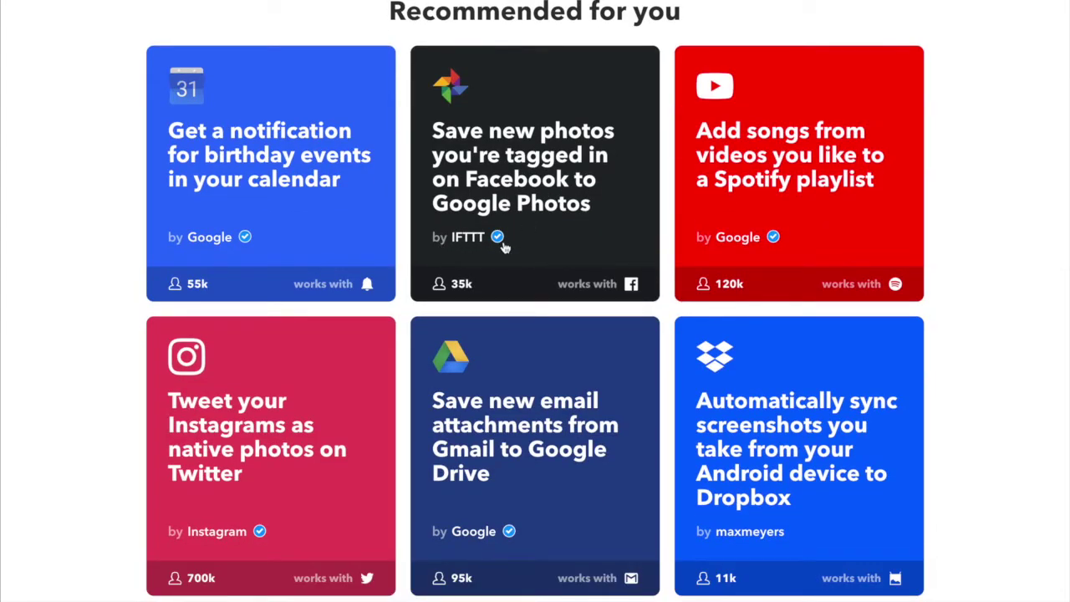
pyautogui.moveTo(500, 244)
pyautogui.scroll(-3, 836, 308)
pyautogui.scroll(-2, 836, 308)
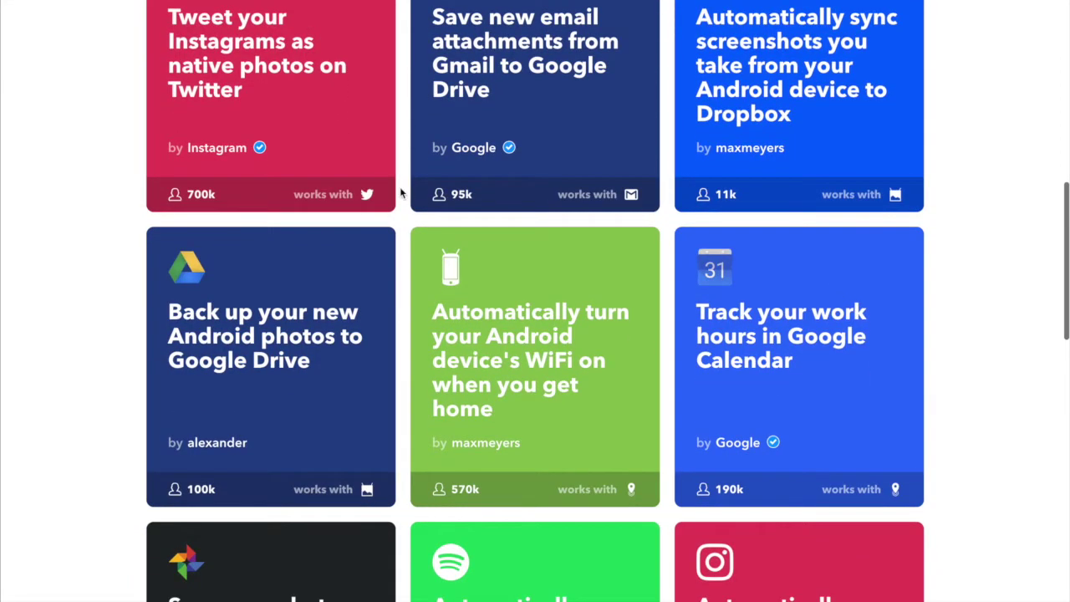
pyautogui.scroll(-5, 299, 438)
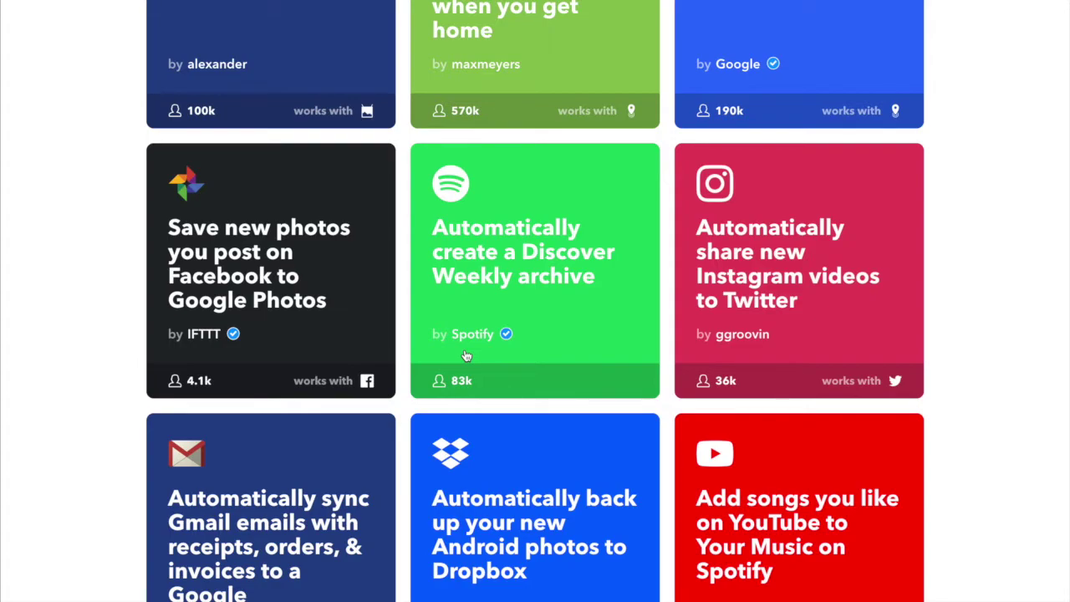
pyautogui.scroll(-6, 466, 357)
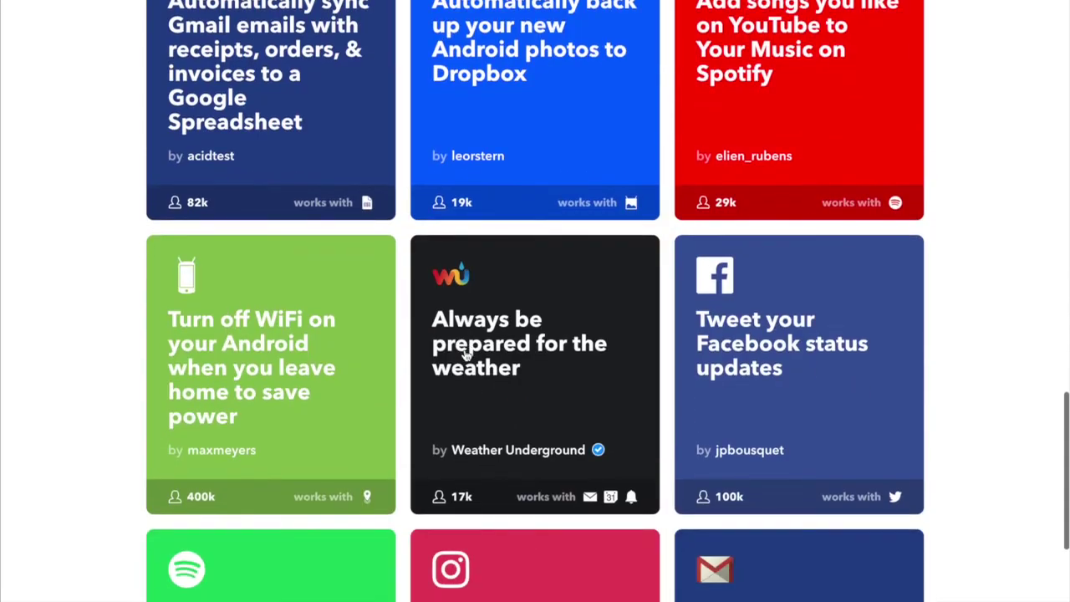
pyautogui.scroll(20, 466, 356)
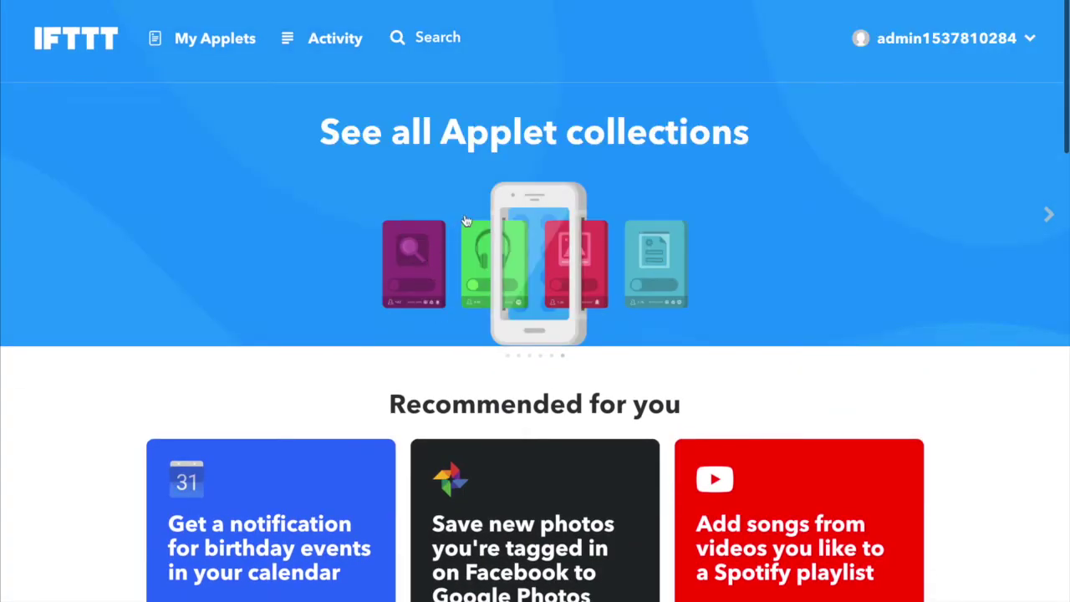
# Advance the featured carousel to Applets for social media and open that collection.
pyautogui.click(1048, 216)
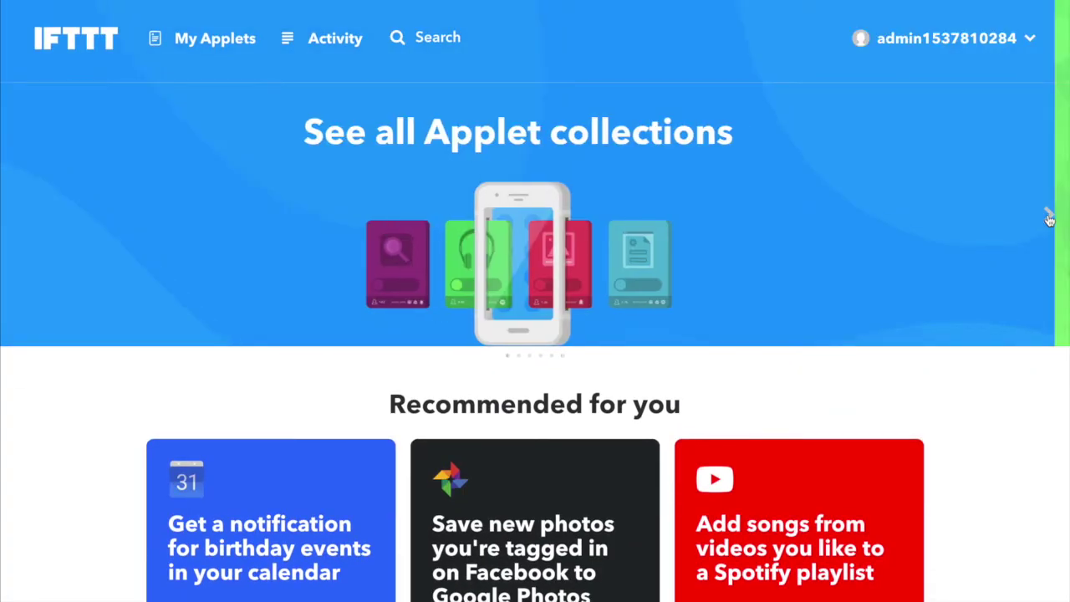
pyautogui.click(1050, 217)
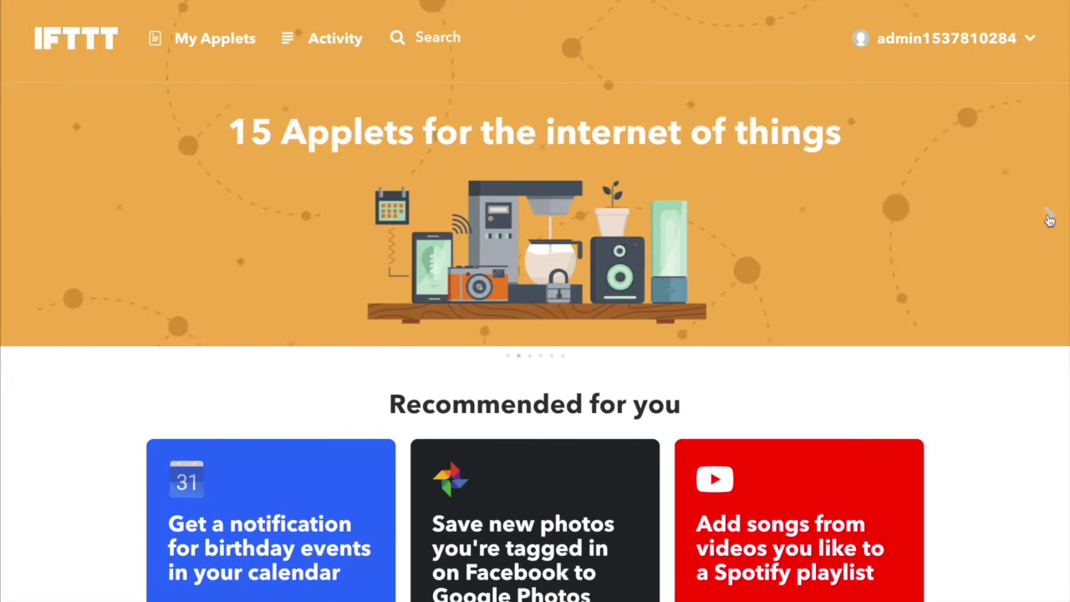
pyautogui.click(1049, 218)
pyautogui.click(1049, 218)
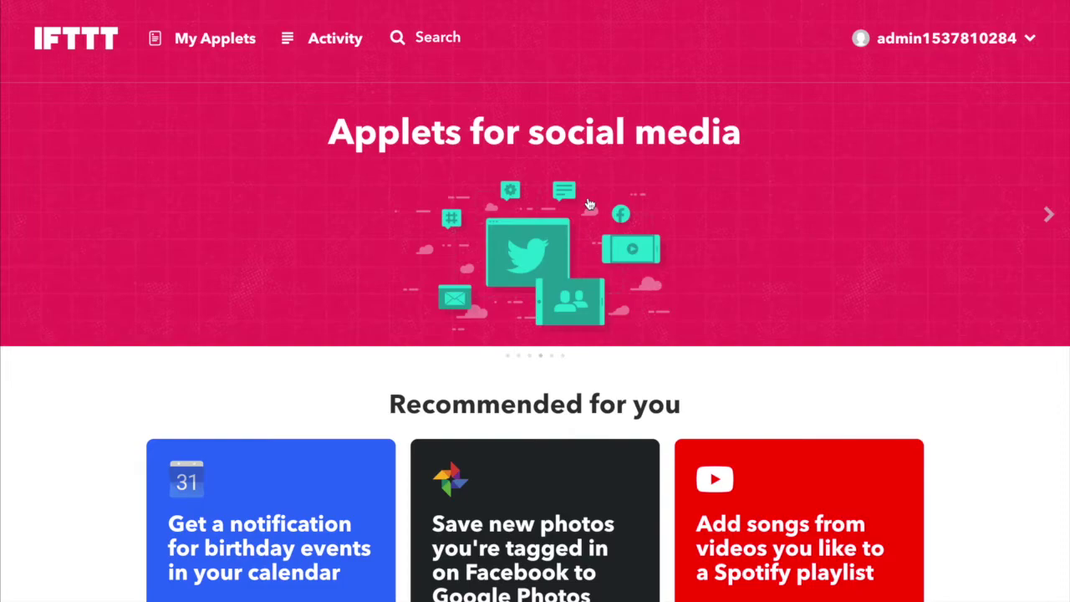
pyautogui.click(589, 203)
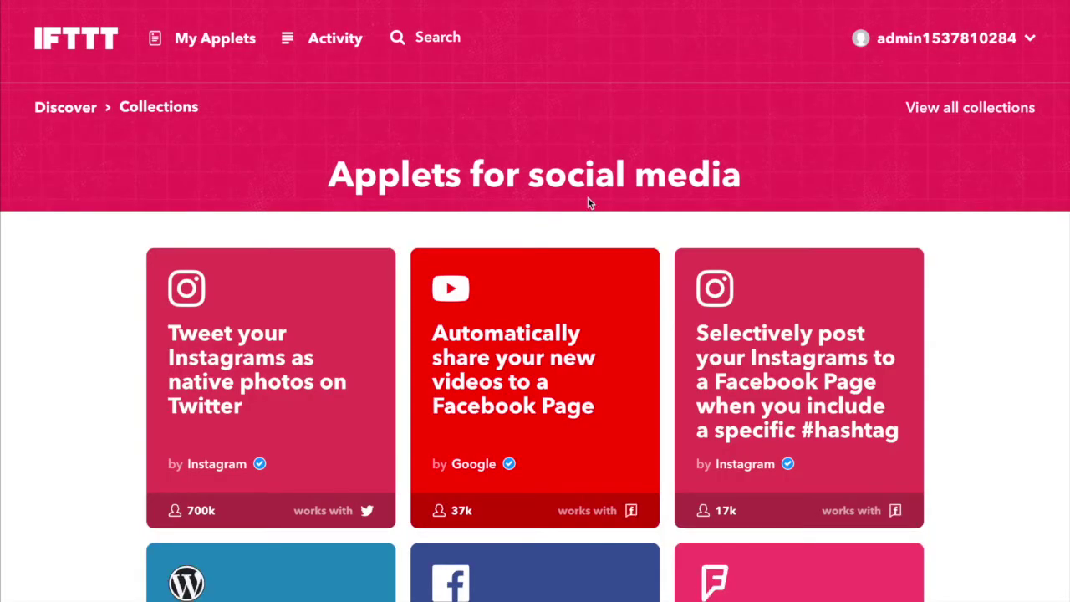
# Open the 'Tweet your Instagrams as native photos on Twitter' applet from the collection.
pyautogui.scroll(-3, 589, 204)
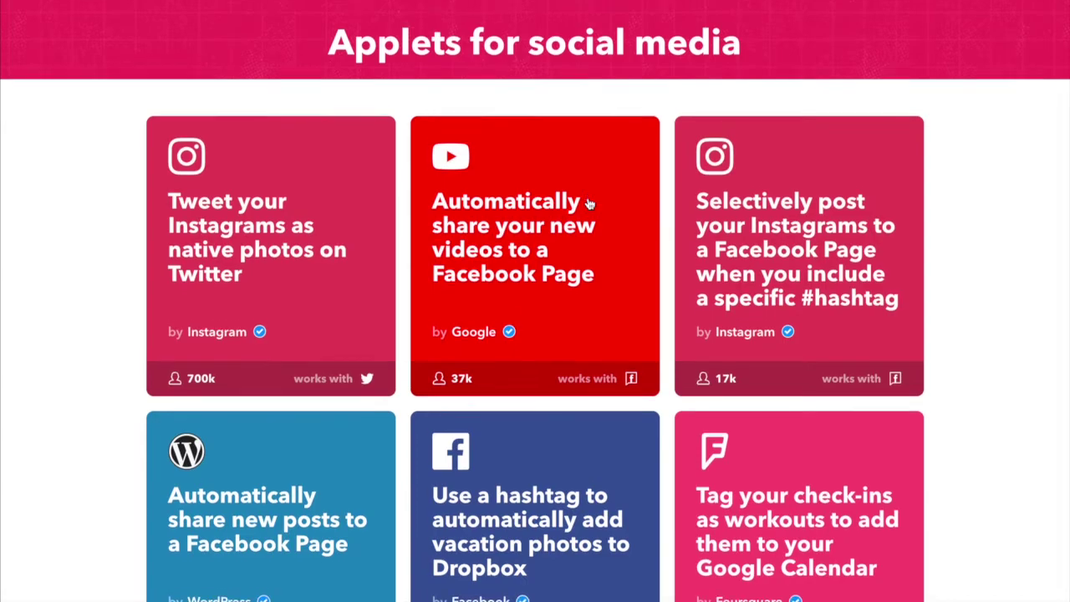
pyautogui.scroll(-1, 589, 201)
pyautogui.click(223, 228)
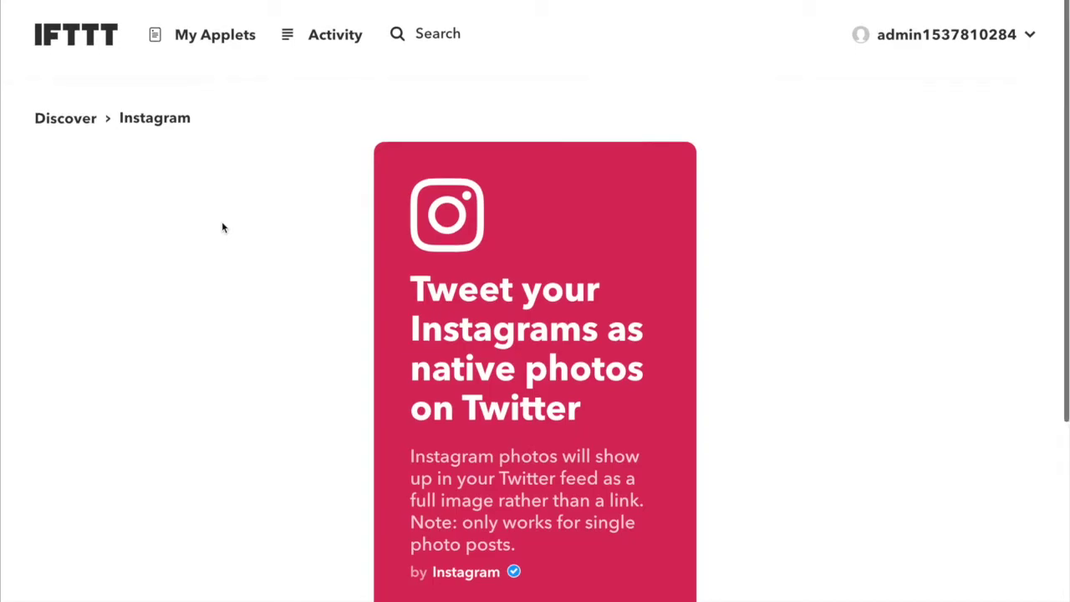
# Switch on the 'Tweet your Instagrams as native photos on Twitter' applet.
pyautogui.scroll(-4, 224, 229)
pyautogui.scroll(1, 223, 228)
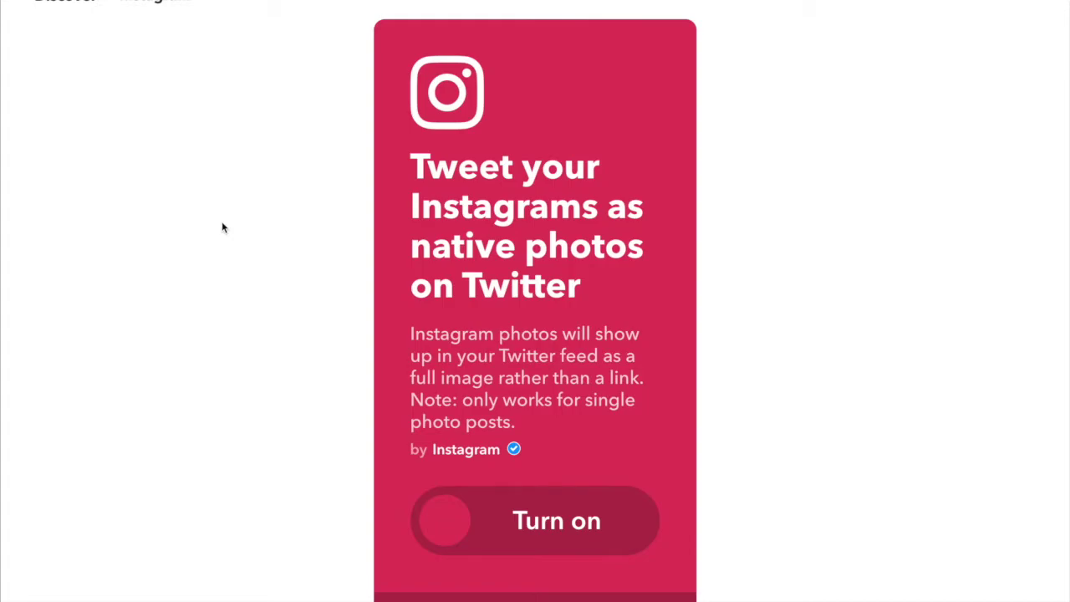
pyautogui.click(496, 548)
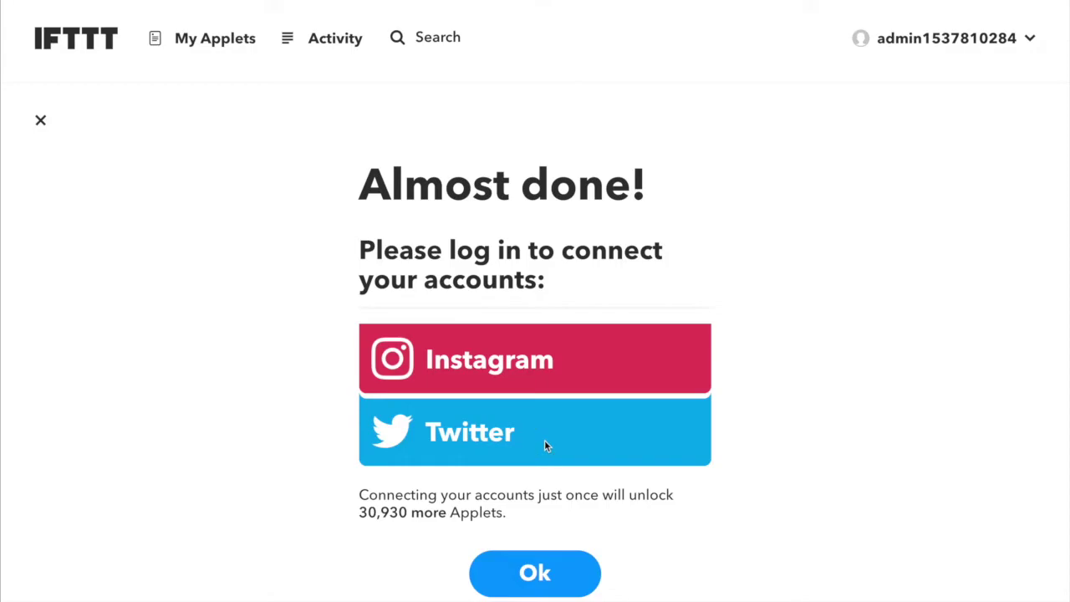
# Log in to Instagram using the saved Instagram login.
pyautogui.click(998, 47)
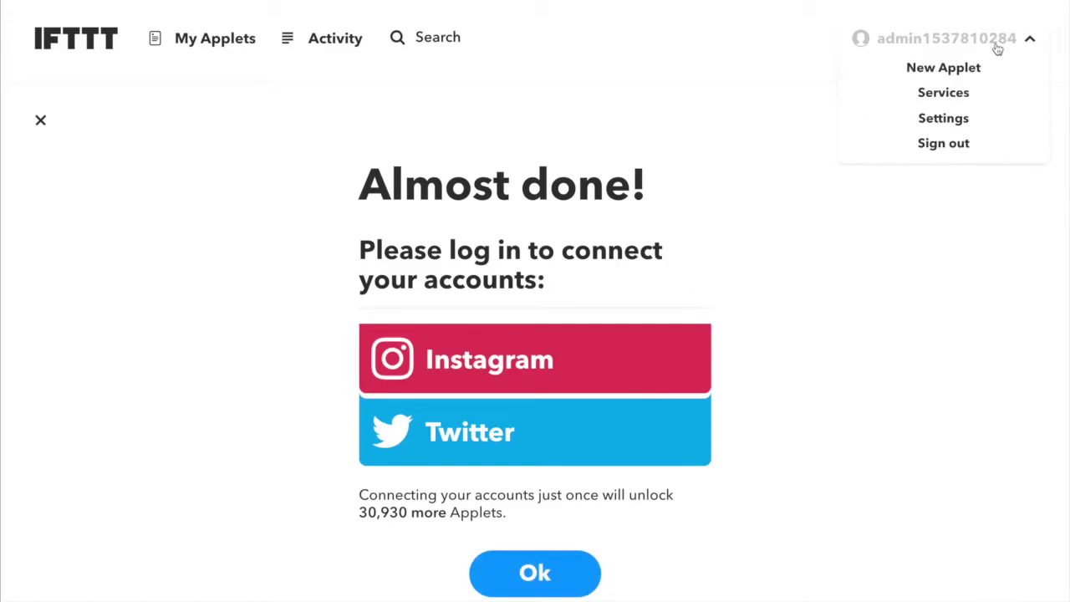
pyautogui.click(943, 118)
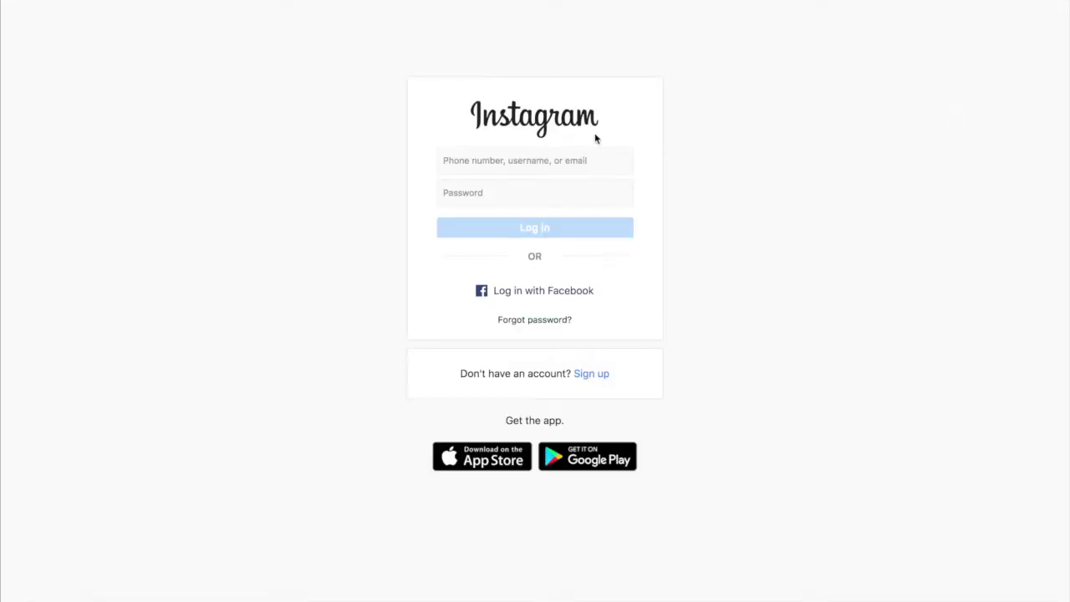
pyautogui.click(579, 160)
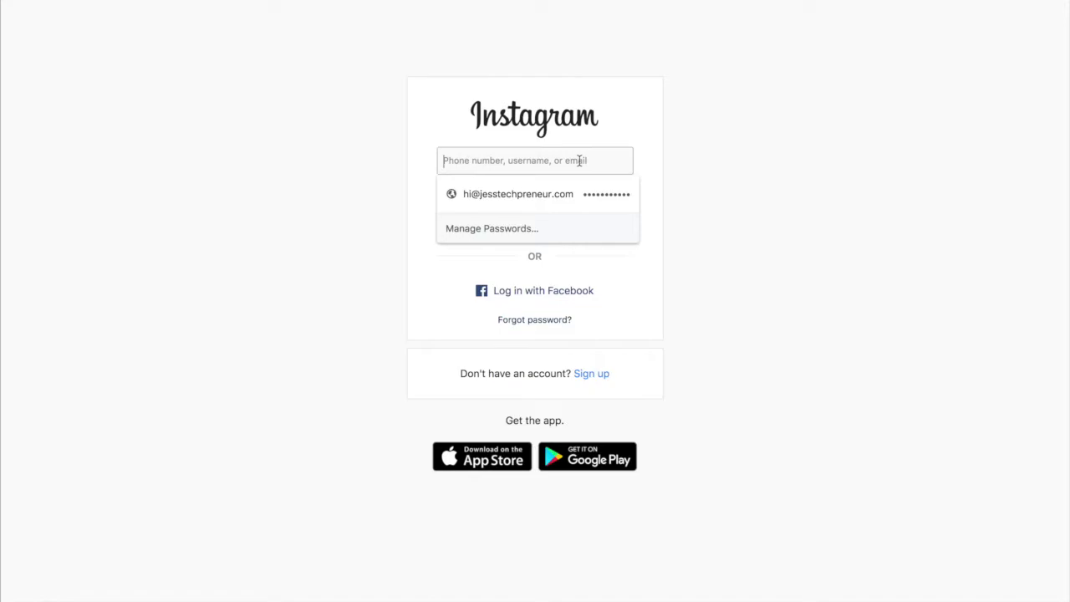
pyautogui.write('coden')
pyautogui.press('super+a')
pyautogui.write('h')
pyautogui.click(518, 193)
pyautogui.click(559, 229)
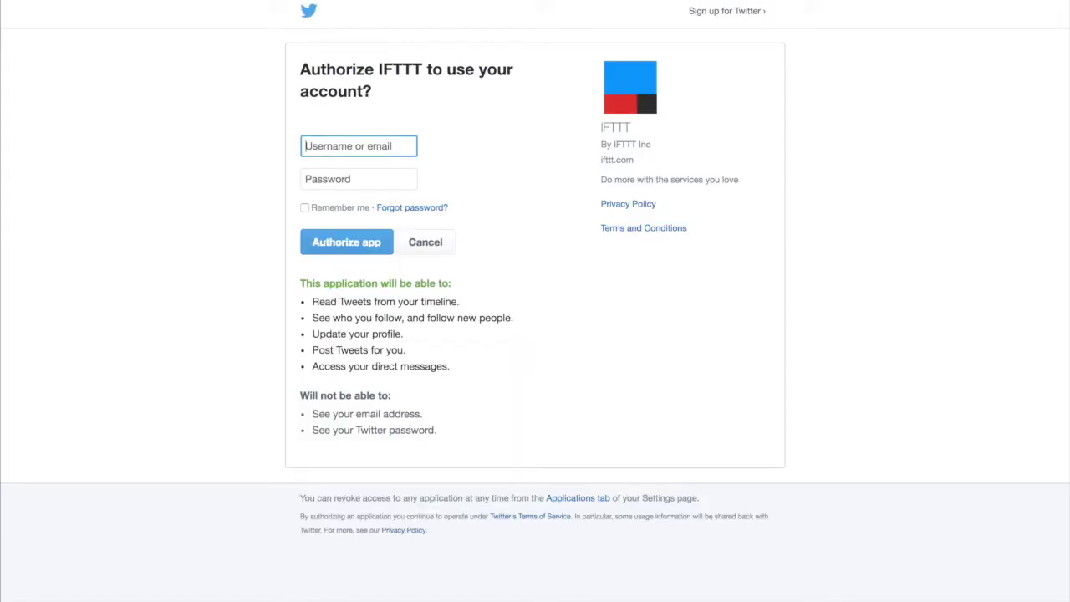
# Sign in with the saved Twitter account and authorize IFTTT to use it.
pyautogui.write('jesstechpreneur')
pyautogui.press('Down')
pyautogui.press('Return')
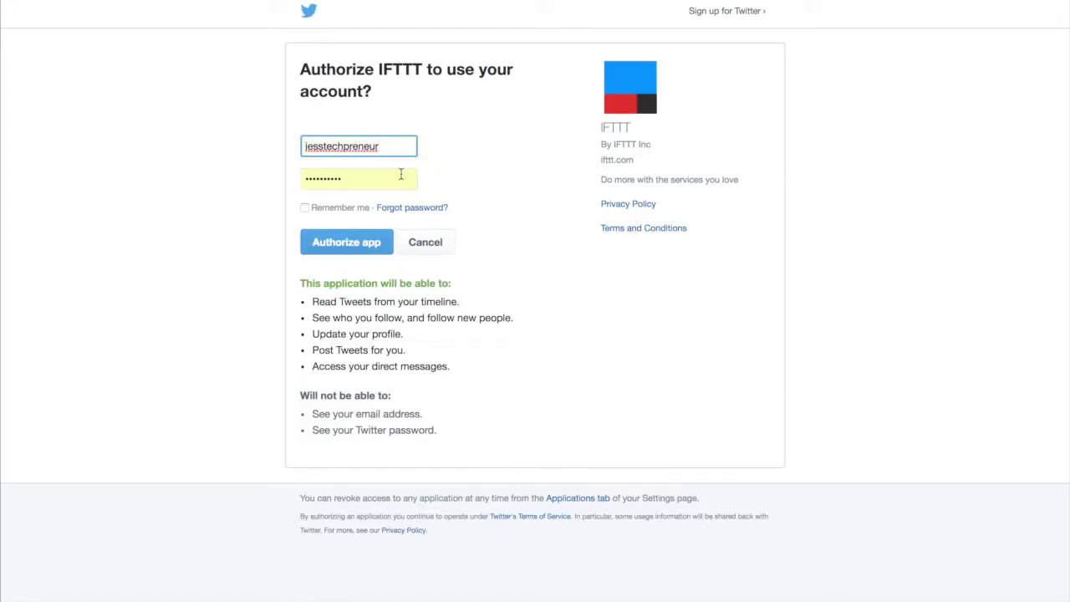
pyautogui.click(367, 244)
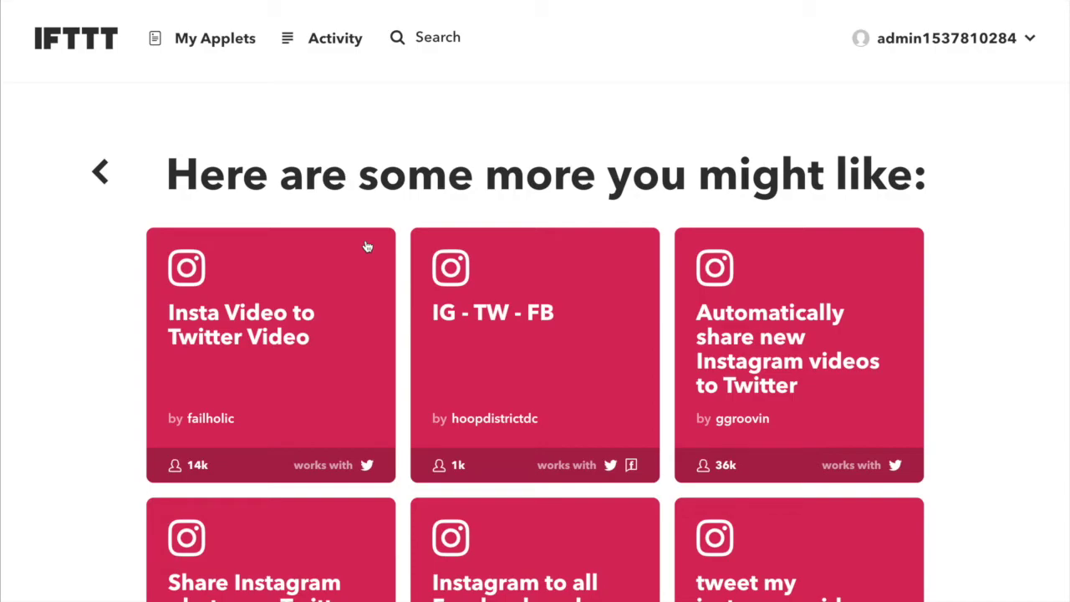
# Scroll through suggested Instagram applets like 'tweet my instagram video', then back to the top.
pyautogui.scroll(-10, 366, 247)
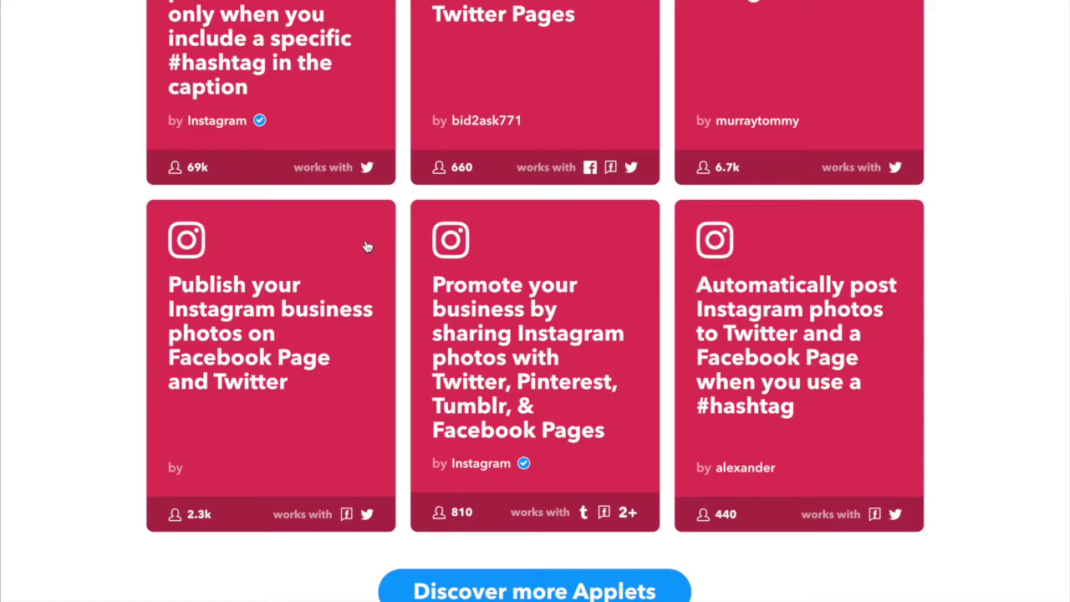
pyautogui.scroll(-2, 368, 246)
pyautogui.scroll(12, 508, 238)
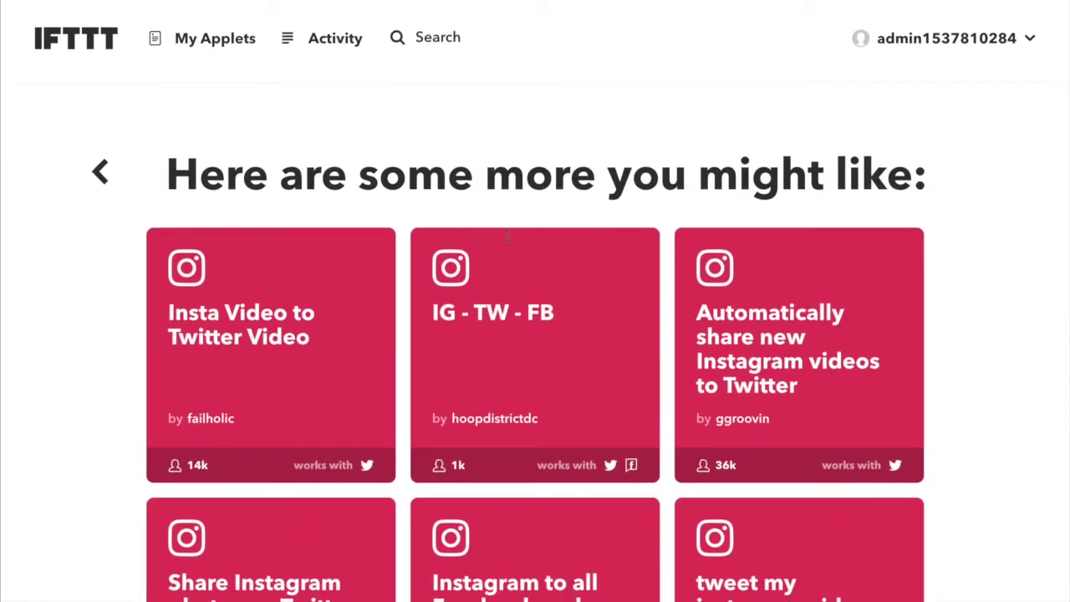
pyautogui.scroll(-2, 458, 479)
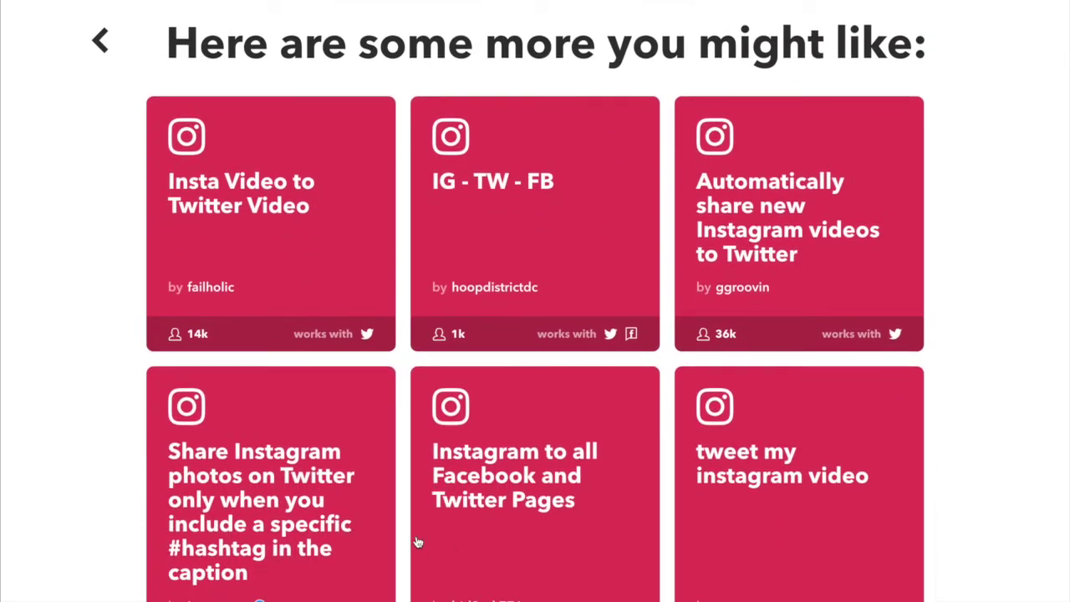
pyautogui.scroll(-2, 269, 530)
pyautogui.scroll(-3, 547, 530)
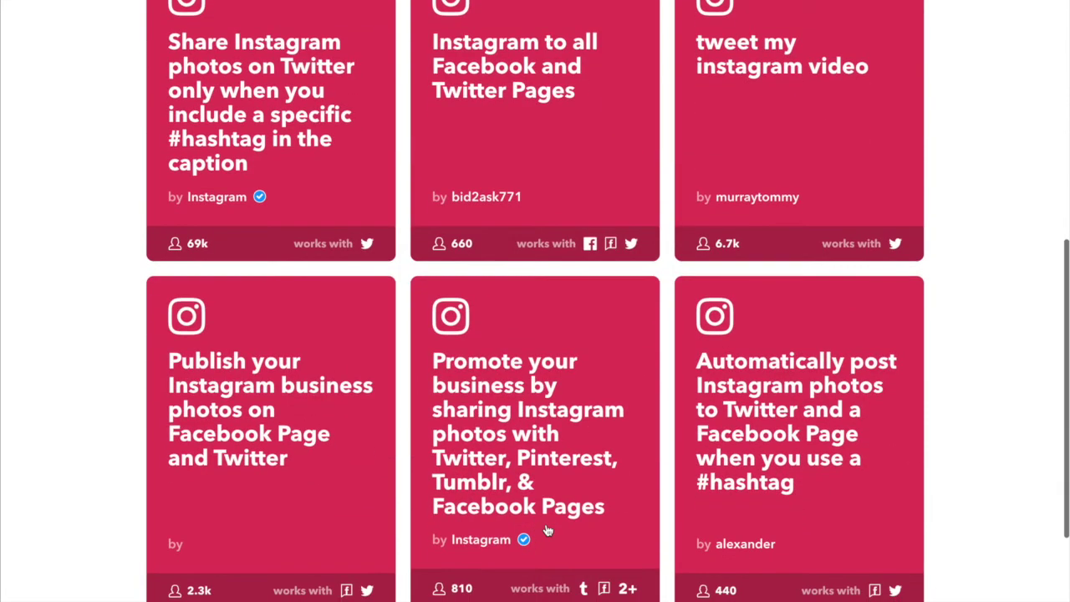
pyautogui.scroll(-1, 547, 530)
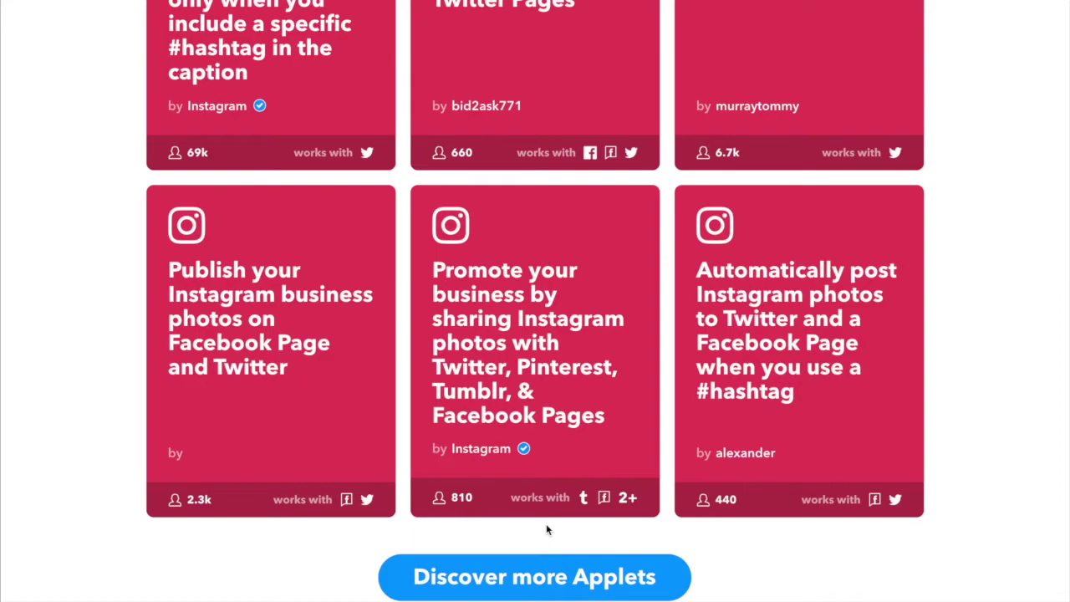
pyautogui.scroll(1, 545, 525)
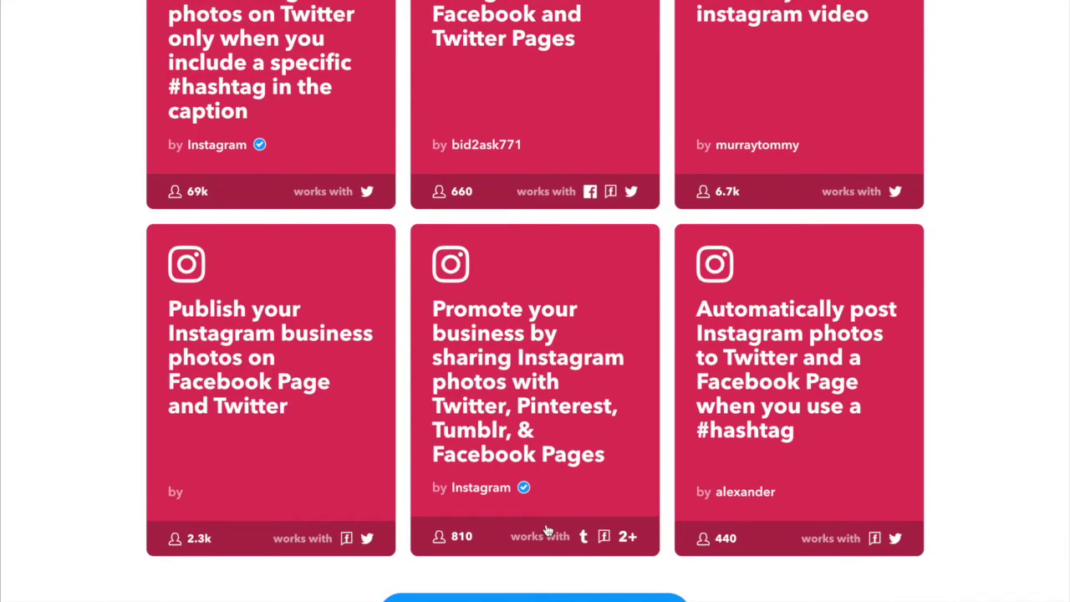
pyautogui.scroll(7, 545, 531)
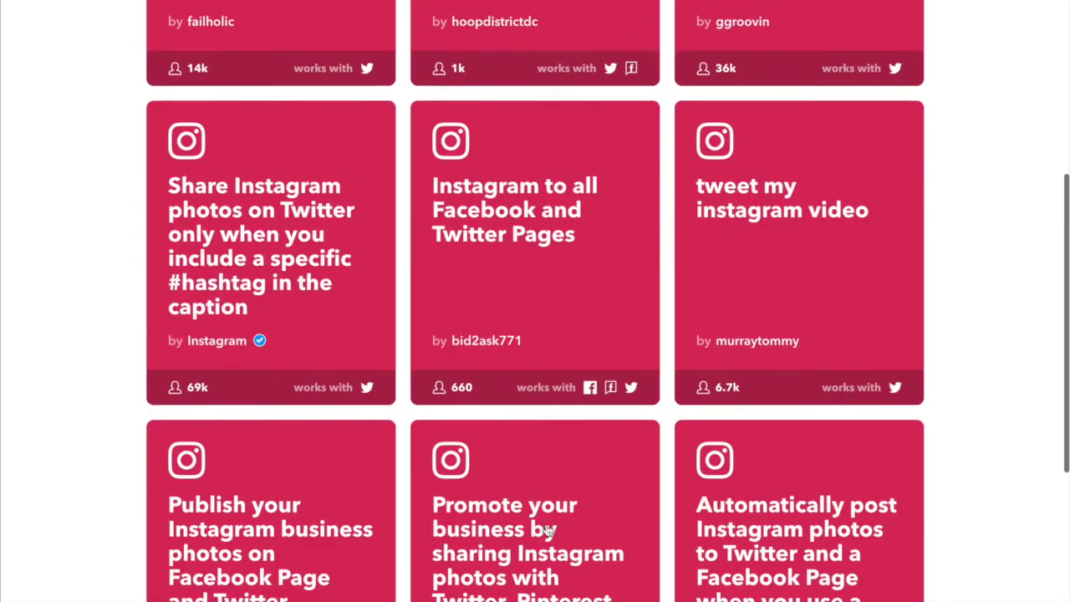
# Open My Applets and look over the account's connected services list.
pyautogui.click(233, 46)
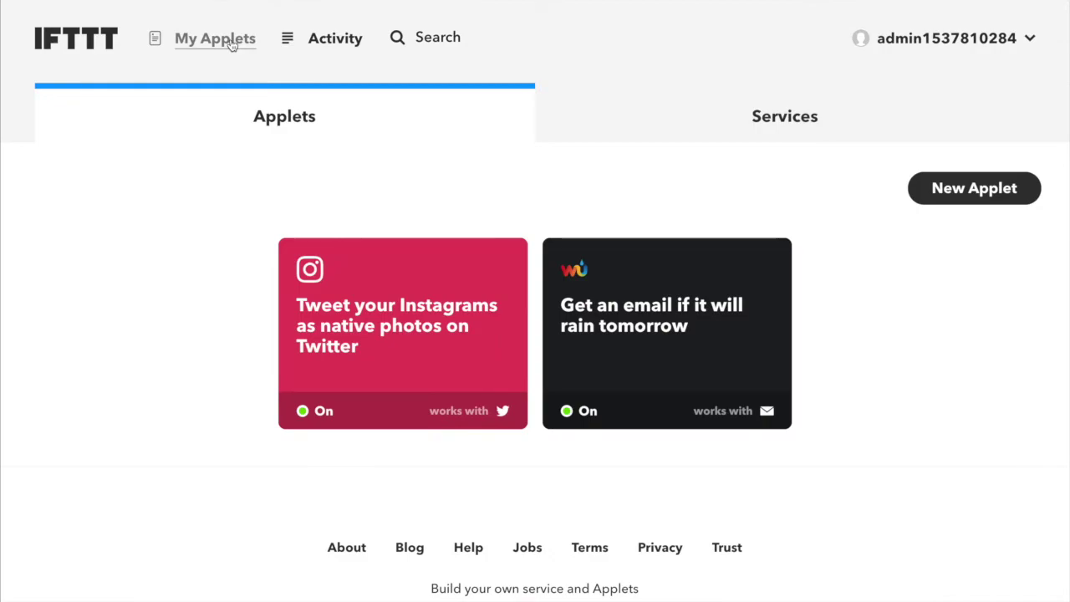
pyautogui.click(786, 117)
pyautogui.scroll(-2, 627, 244)
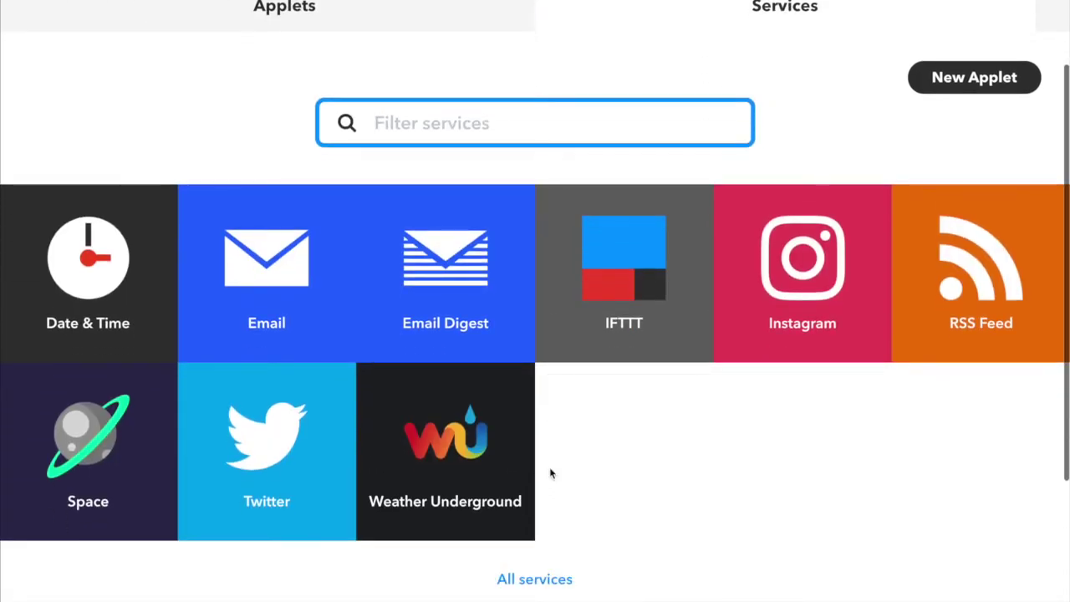
pyautogui.scroll(1, 621, 501)
pyautogui.scroll(1, 621, 502)
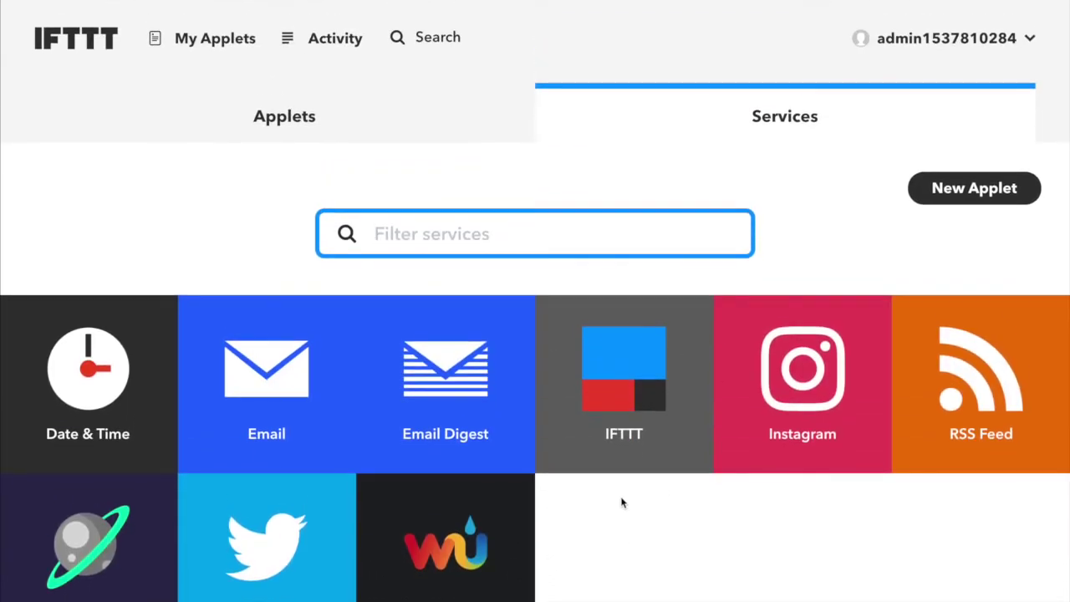
pyautogui.scroll(-2, 585, 484)
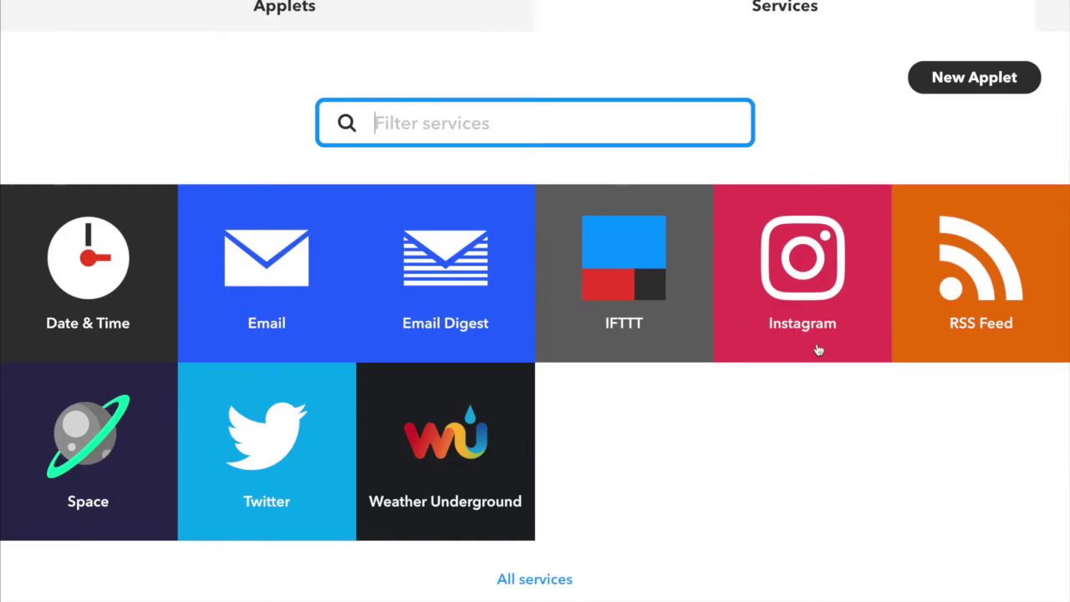
pyautogui.scroll(1, 621, 502)
pyautogui.scroll(1, 621, 502)
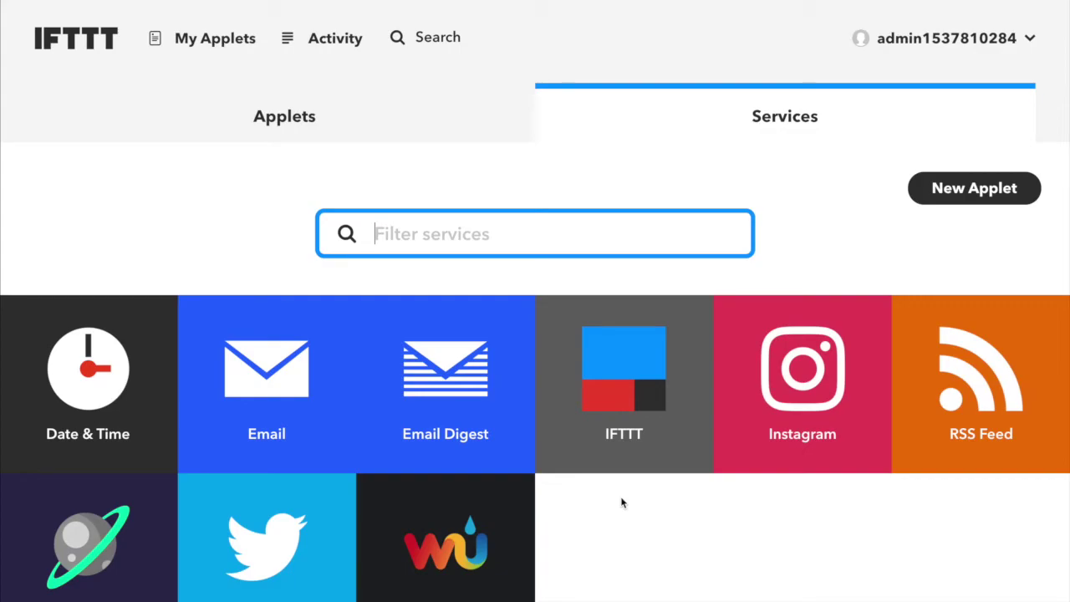
# Return to your applets list and open the Instagram-to-Twitter applet's details.
pyautogui.click(339, 108)
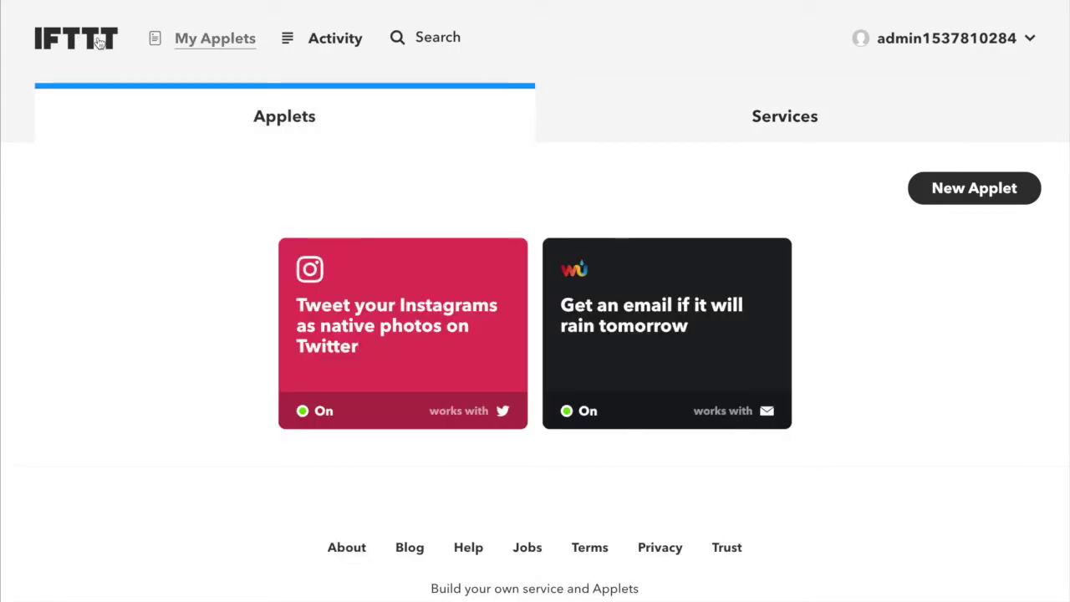
pyautogui.click(178, 44)
pyautogui.scroll(-1, 212, 203)
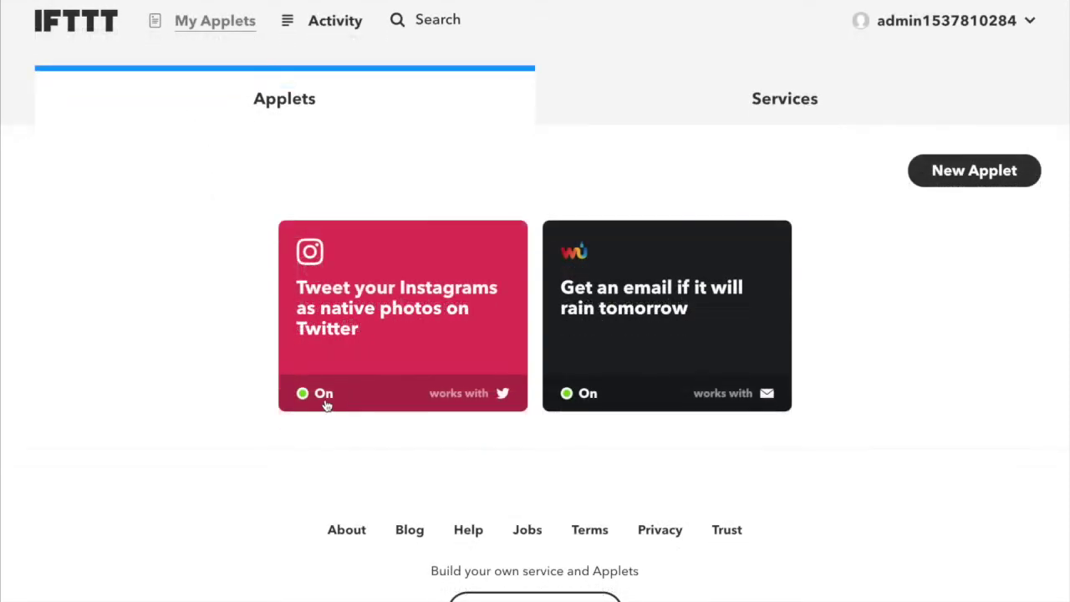
pyautogui.click(405, 303)
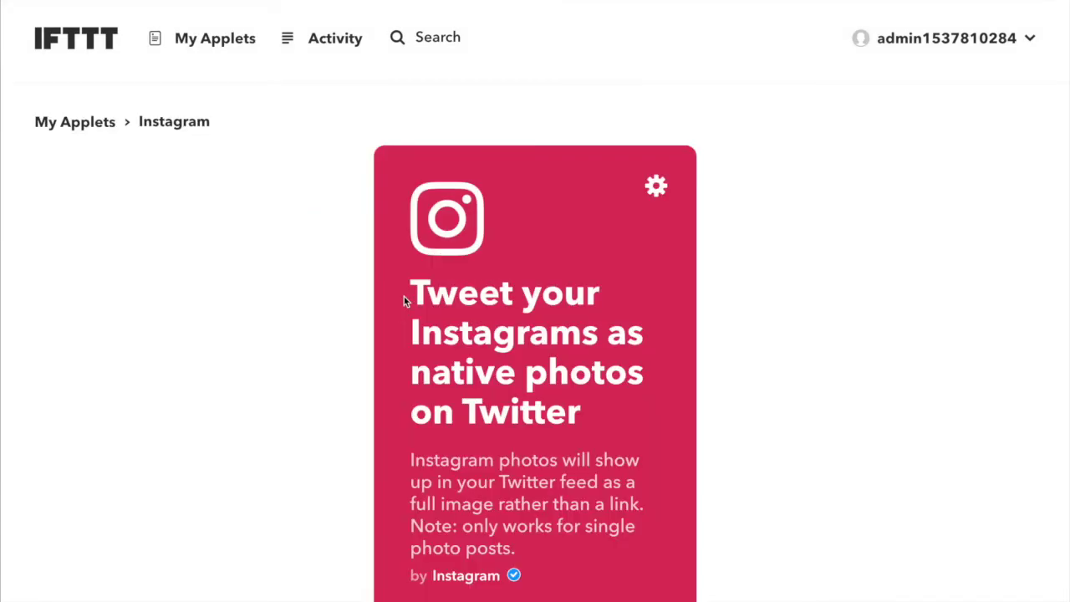
# Run Check now on the Instagram-to-Twitter applet to look for new posts.
pyautogui.scroll(-6, 408, 301)
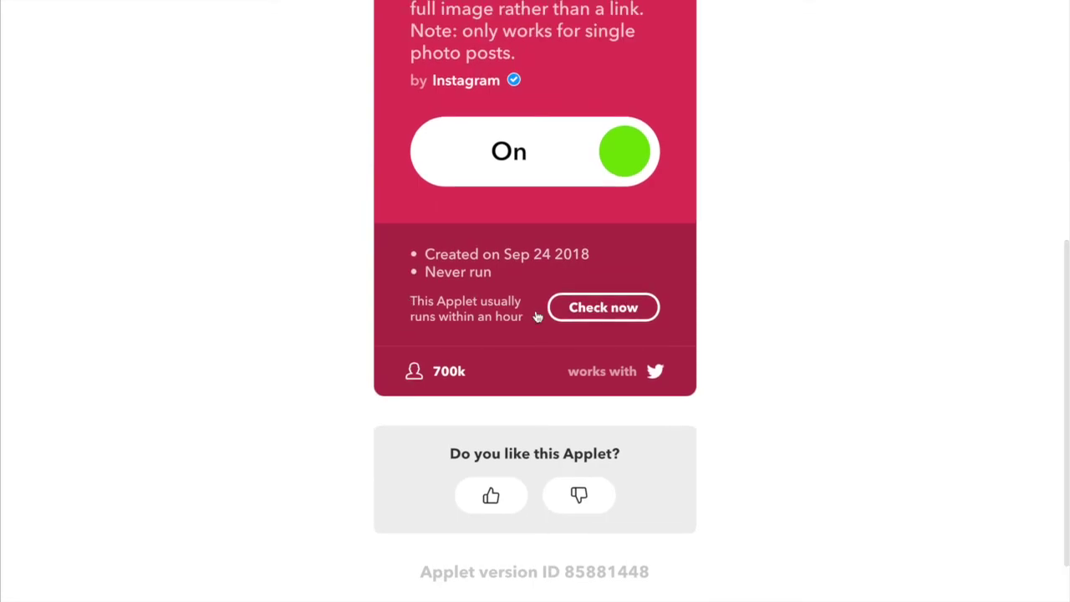
pyautogui.click(594, 312)
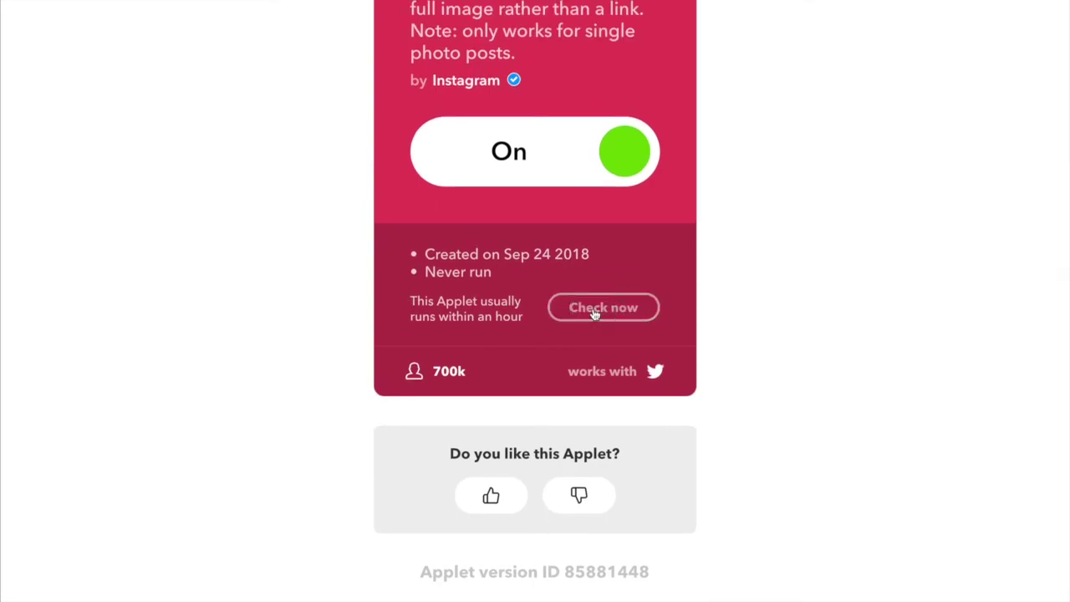
pyautogui.scroll(6, 594, 312)
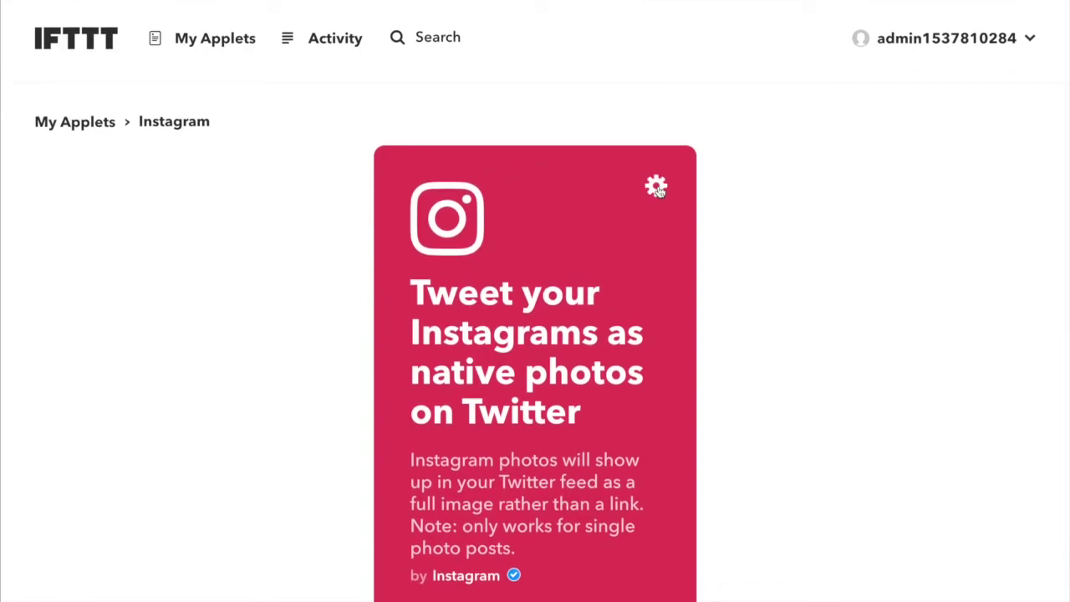
# In the applet settings, keep Receive notifications on and save the update.
pyautogui.click(656, 187)
pyautogui.scroll(-3, 658, 191)
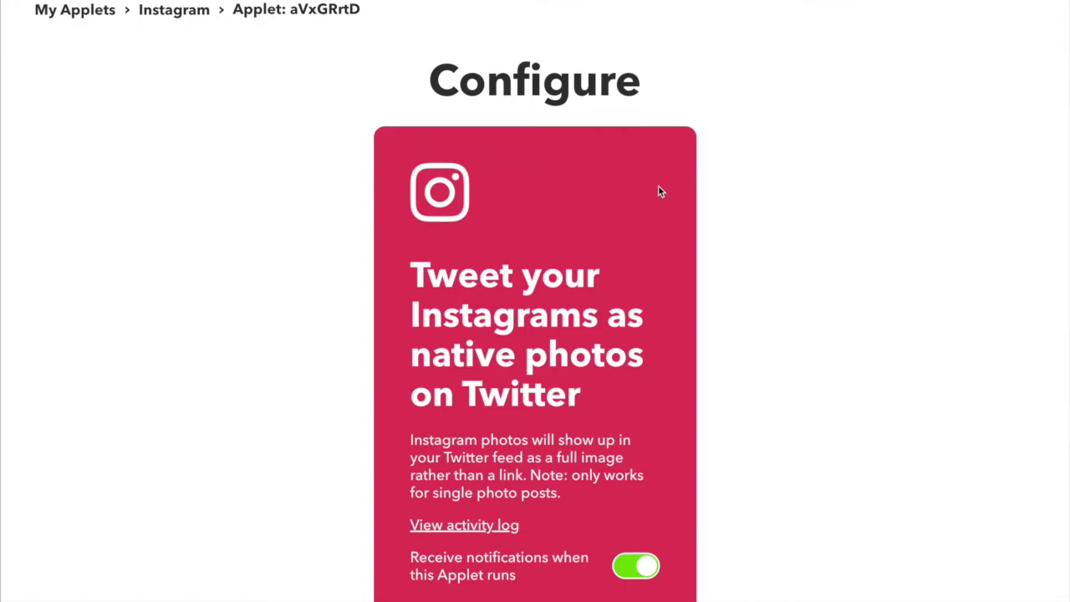
pyautogui.scroll(-4, 658, 191)
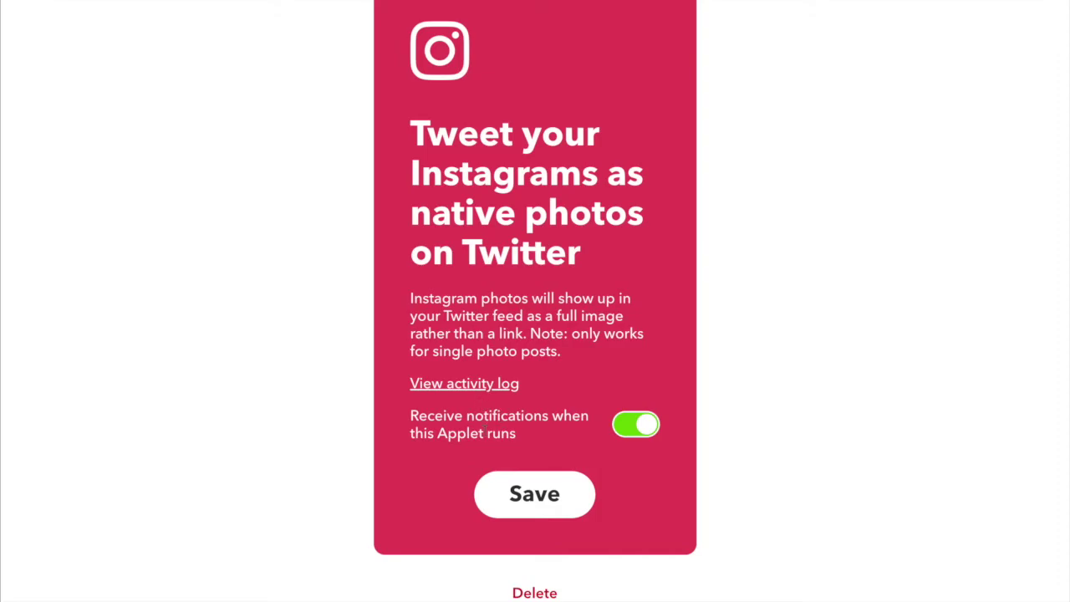
pyautogui.click(635, 425)
pyautogui.click(635, 426)
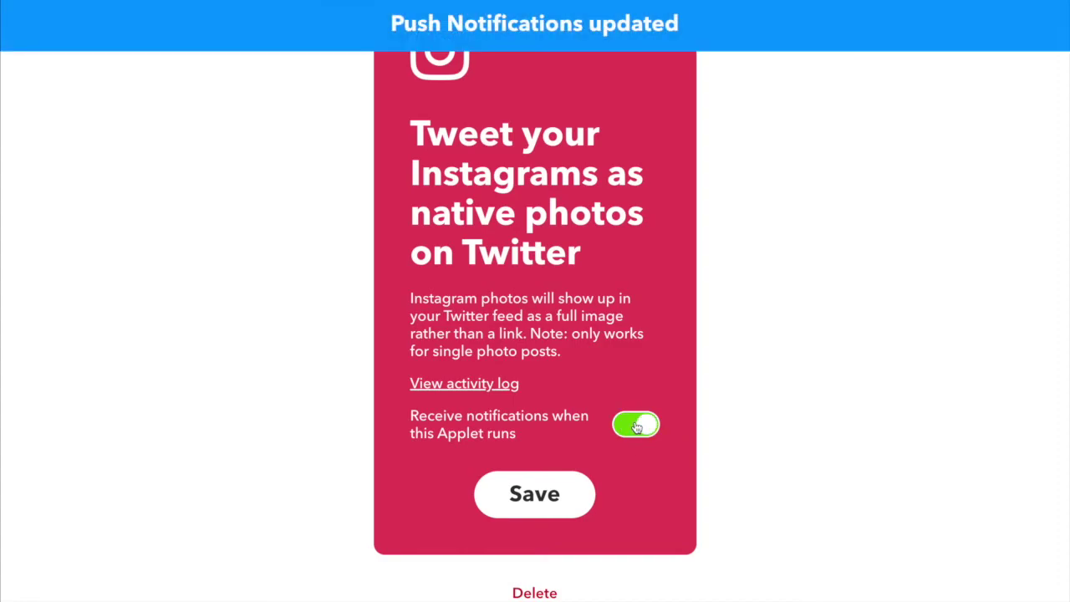
pyautogui.click(527, 497)
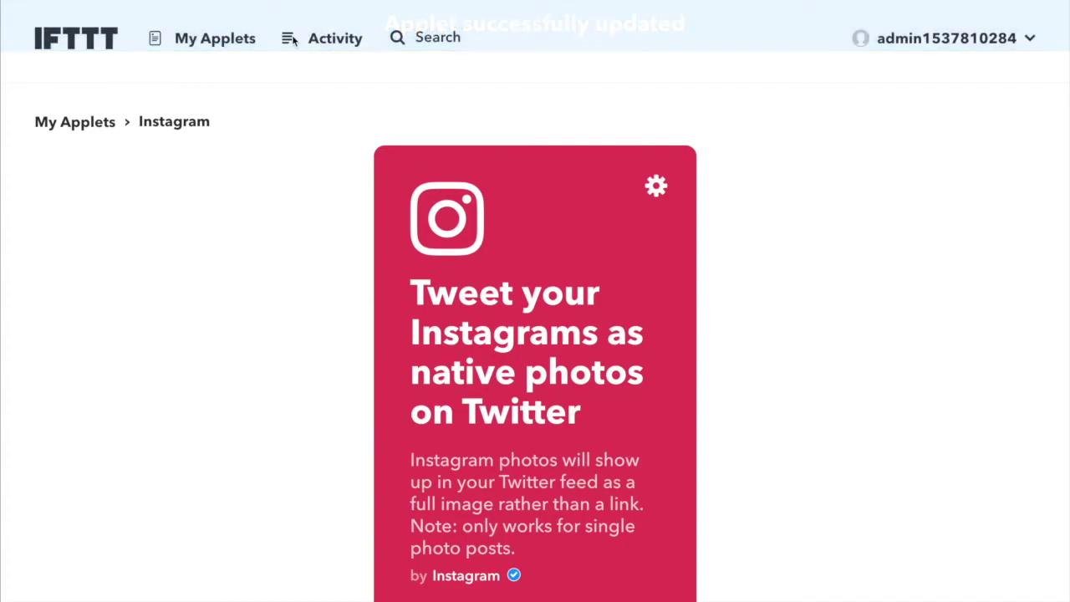
# Open the Services tab and scroll through the nine connected services, Date & Time to Weather Underground.
pyautogui.click(240, 44)
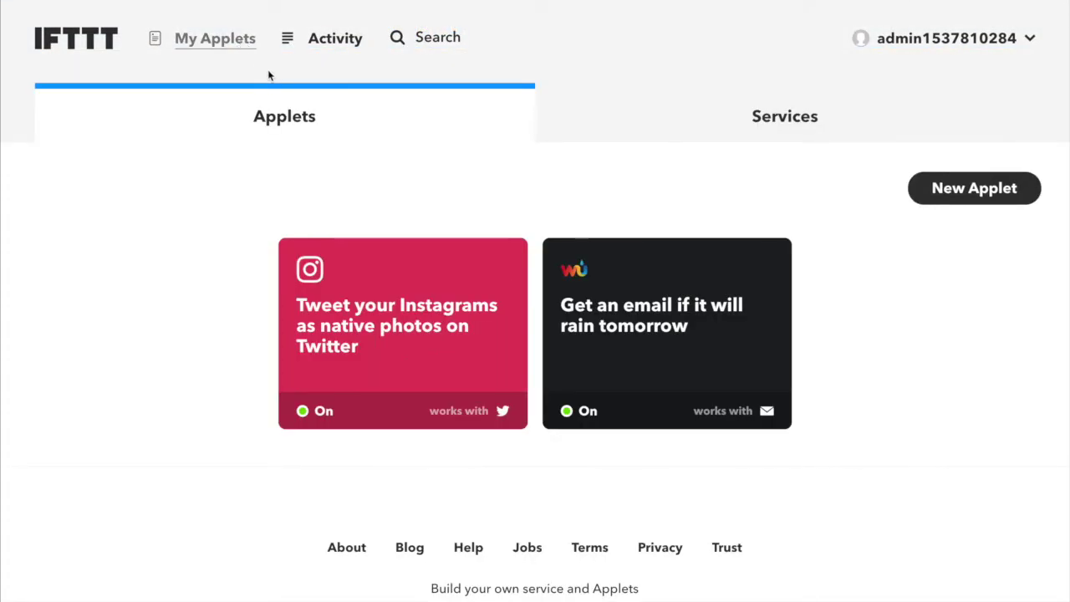
pyautogui.click(815, 125)
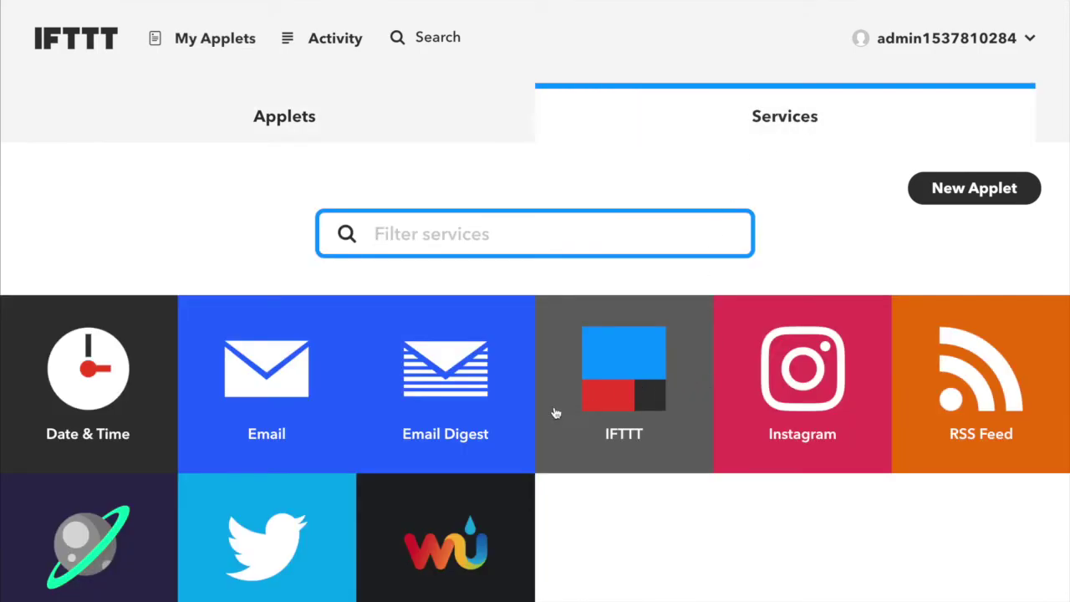
pyautogui.scroll(-1, 474, 533)
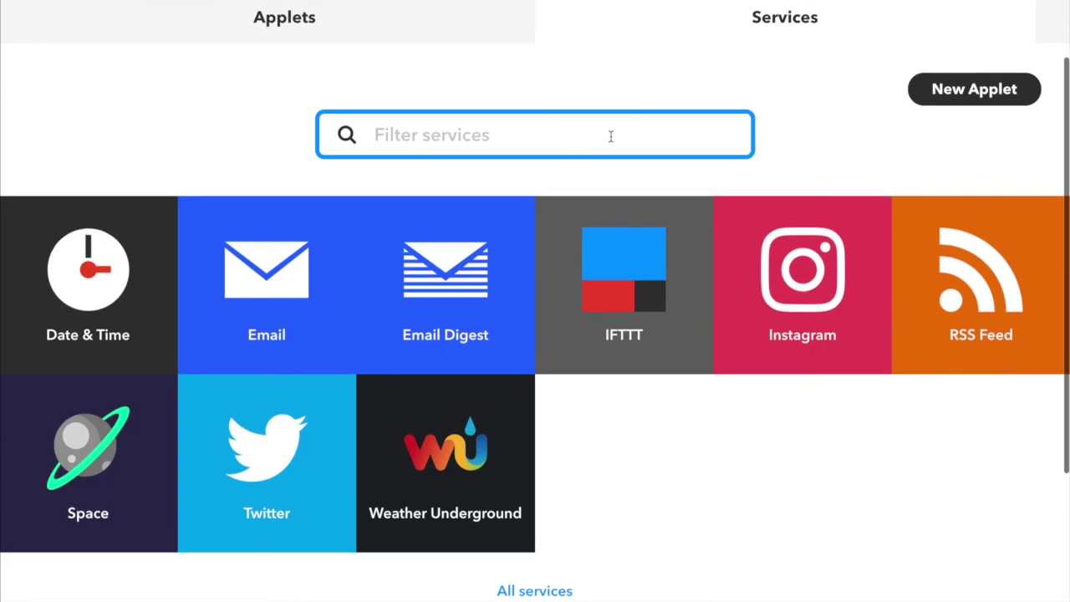
pyautogui.scroll(2, 611, 136)
# Search IFTTT for 'wordpress' and open the WordPress service from the Services results.
pyautogui.click(426, 42)
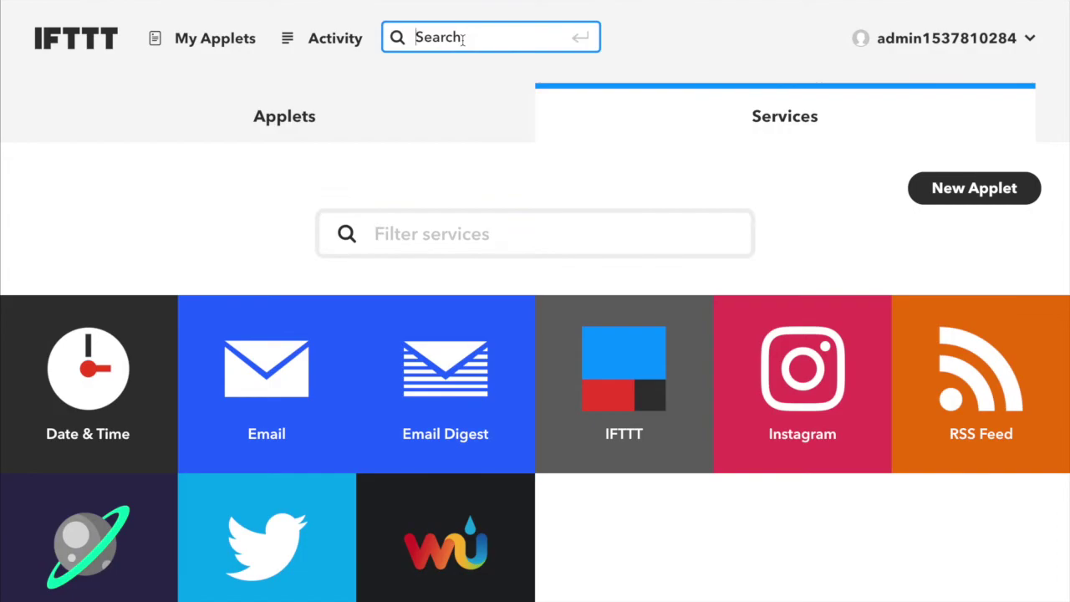
pyautogui.write('wordpress')
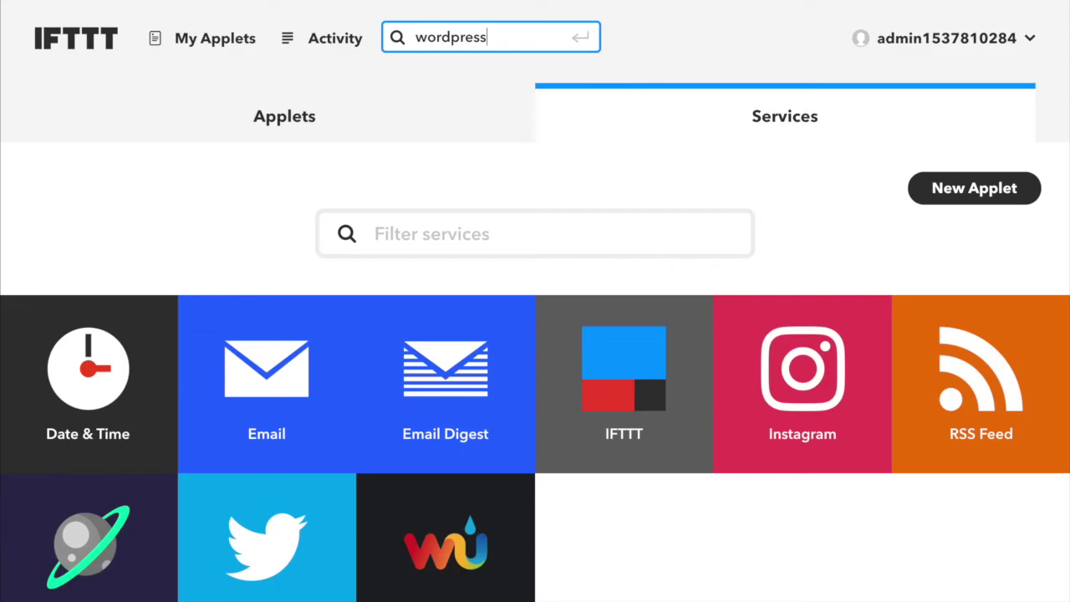
pyautogui.press('Return')
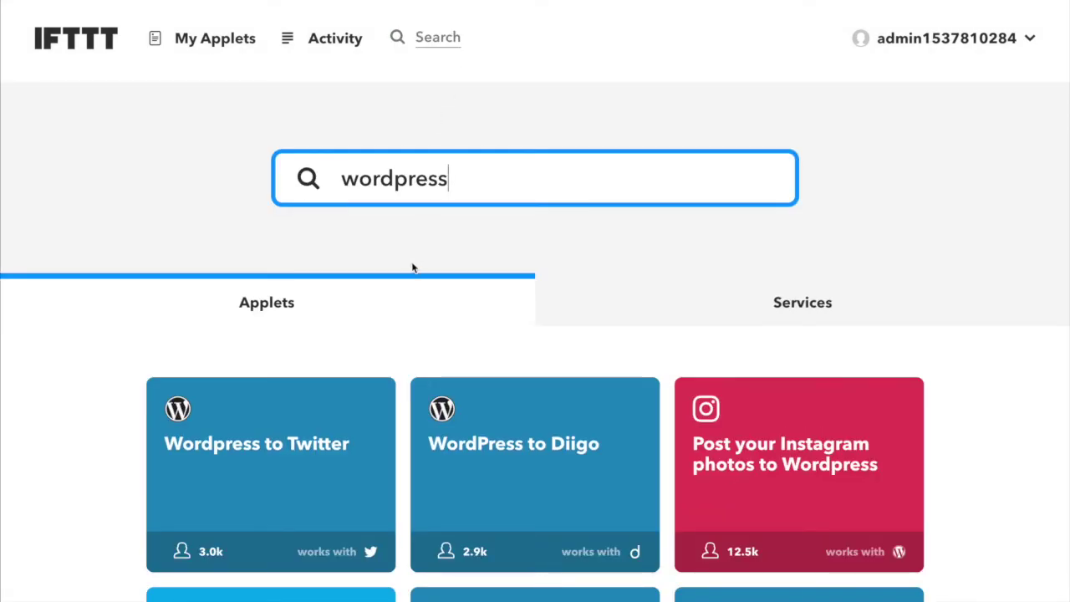
pyautogui.click(853, 310)
pyautogui.scroll(-1, 857, 313)
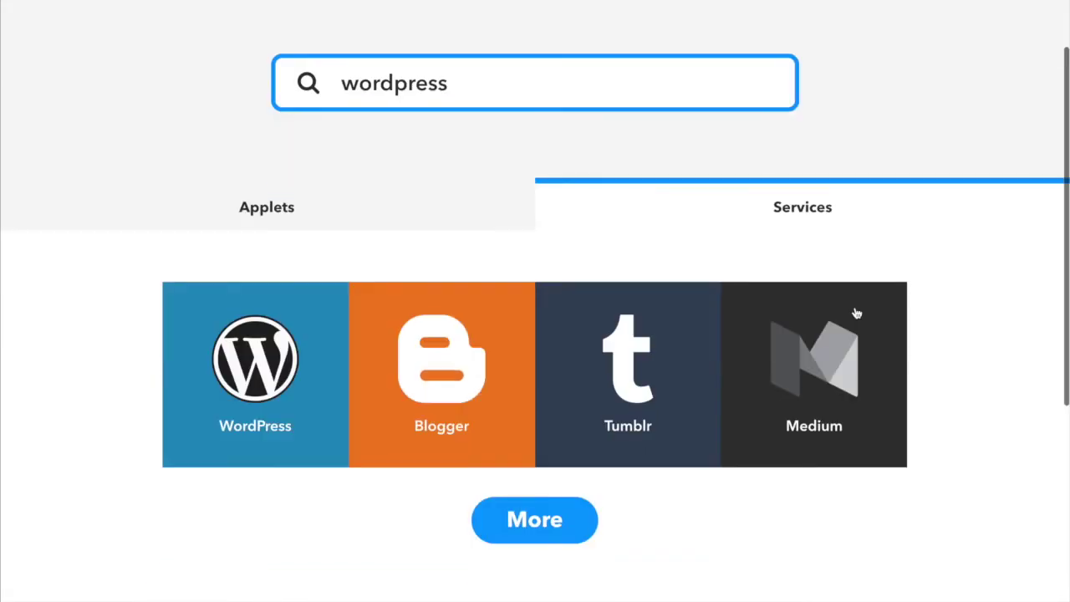
pyautogui.click(297, 414)
# Load more WordPress applets twice and scroll through the full applet list.
pyautogui.scroll(-5, 295, 413)
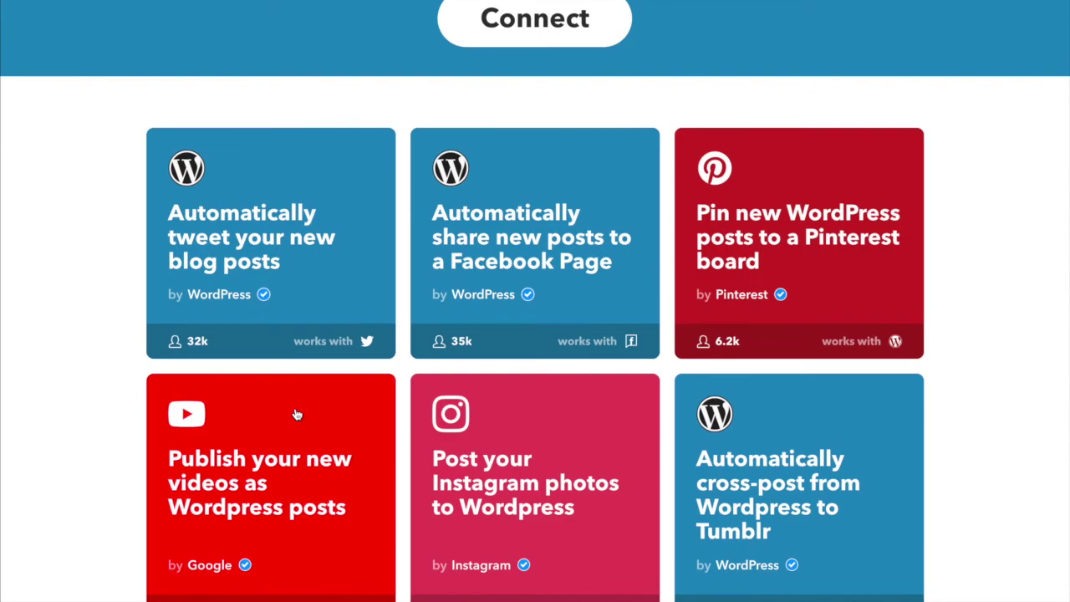
pyautogui.scroll(2, 297, 414)
pyautogui.scroll(-7, 296, 414)
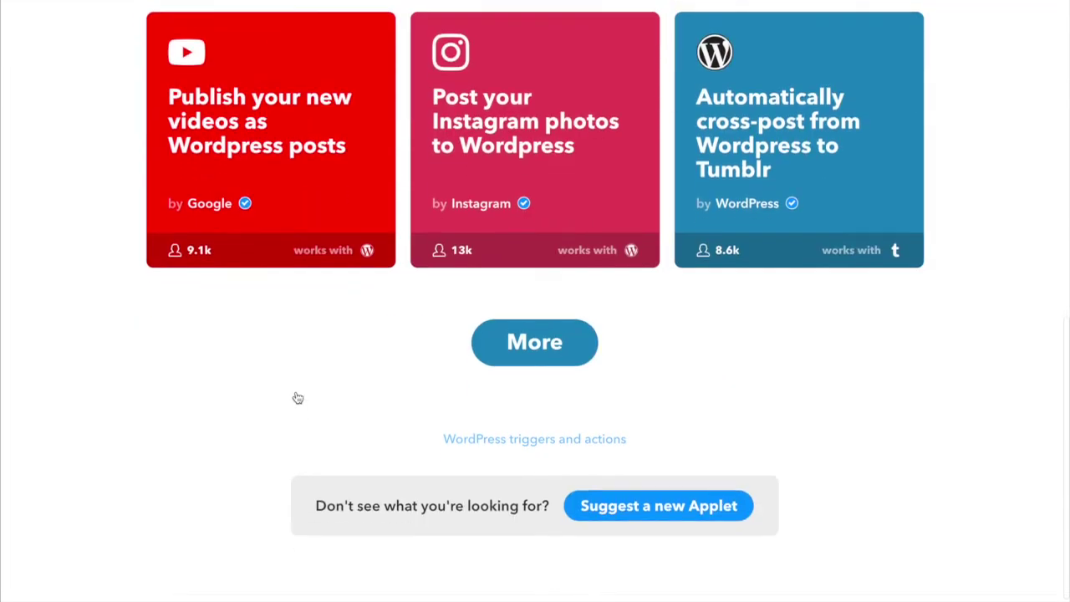
pyautogui.click(539, 316)
pyautogui.scroll(4, 541, 318)
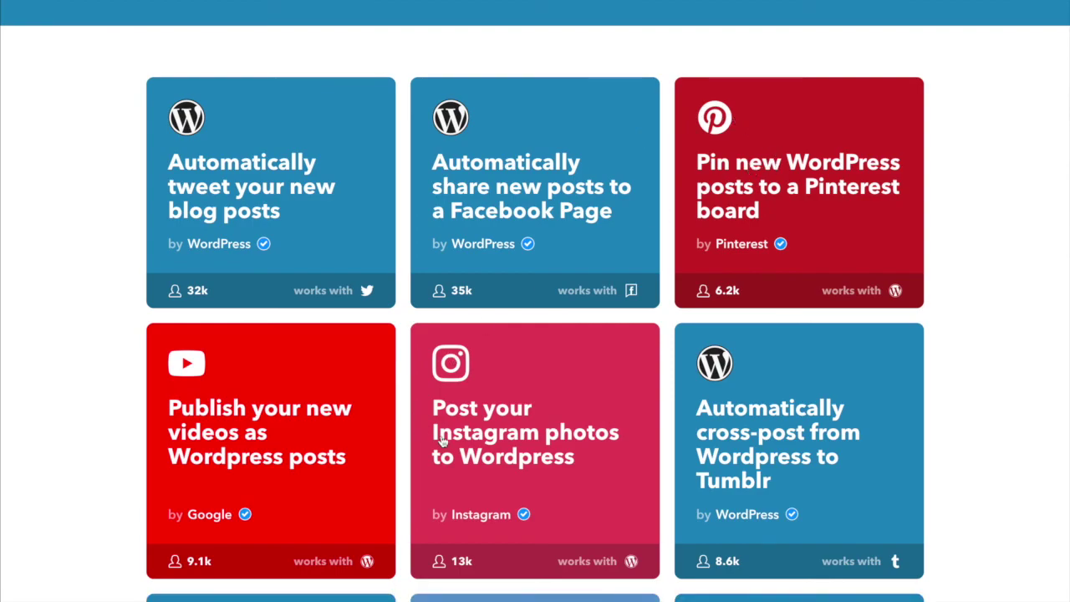
pyautogui.scroll(-10, 488, 393)
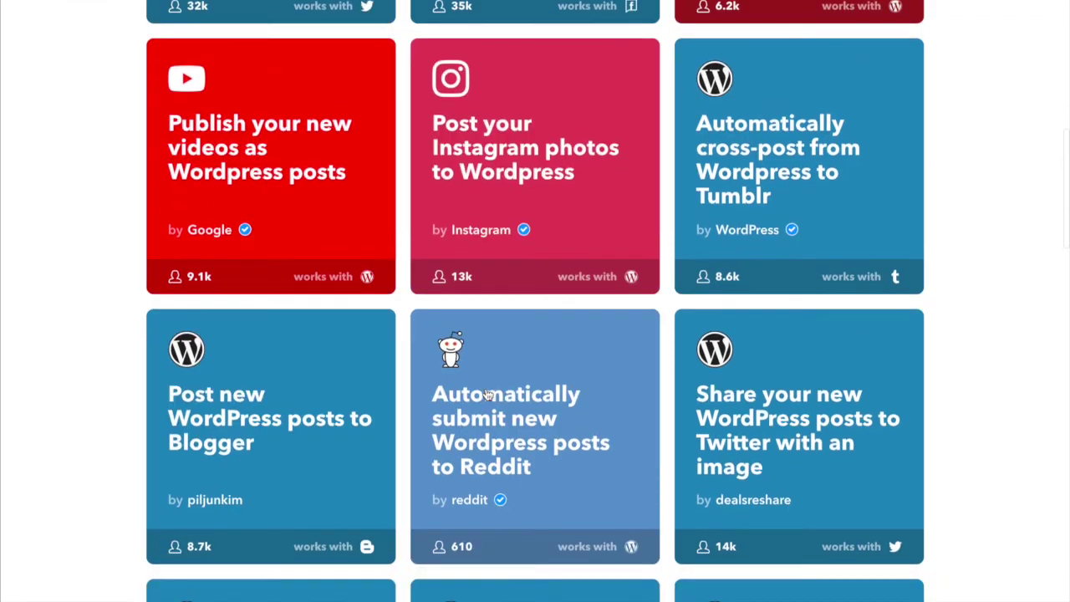
pyautogui.scroll(-12, 487, 394)
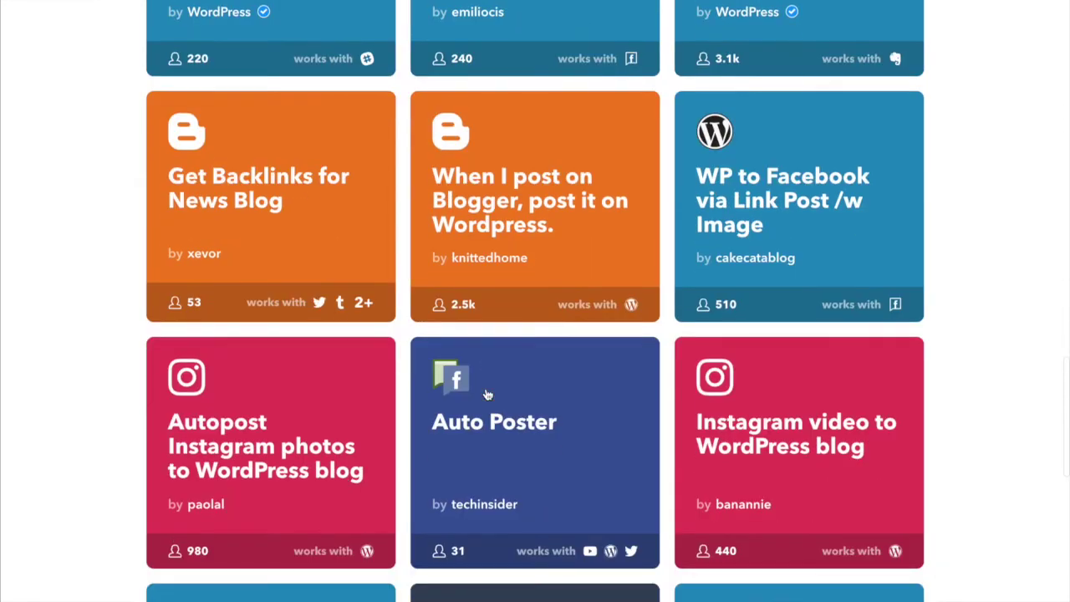
pyautogui.scroll(-7, 487, 394)
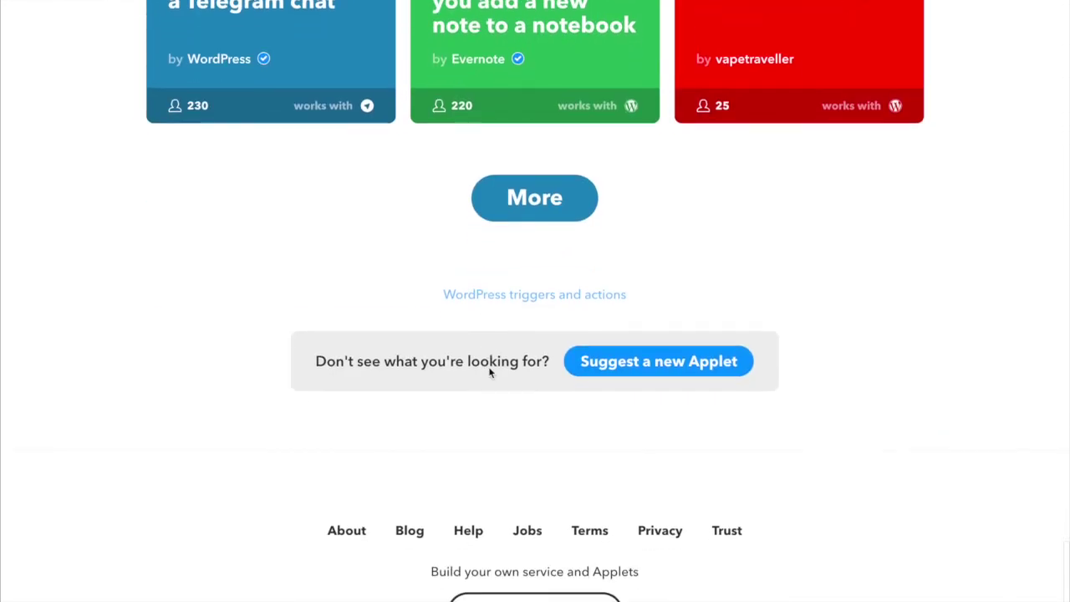
pyautogui.click(544, 204)
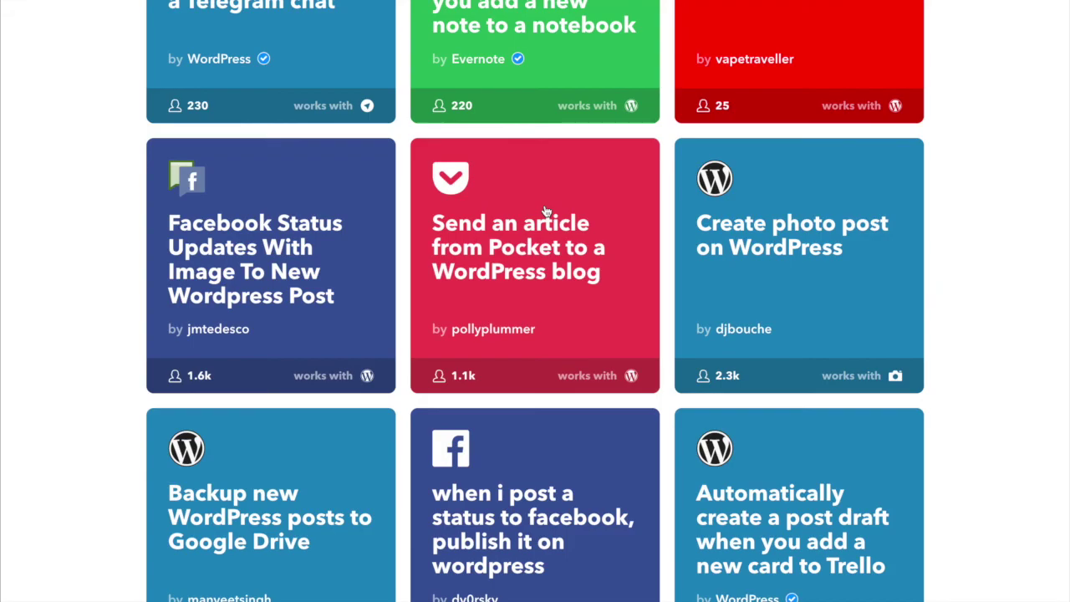
pyautogui.scroll(-8, 546, 212)
pyautogui.scroll(20, 546, 211)
pyautogui.scroll(15, 546, 211)
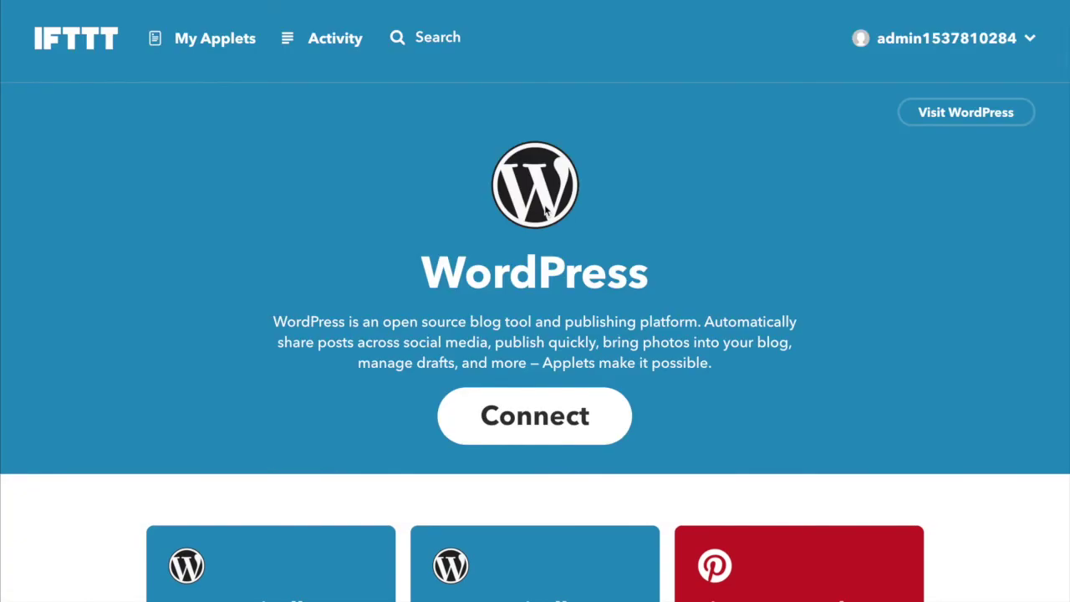